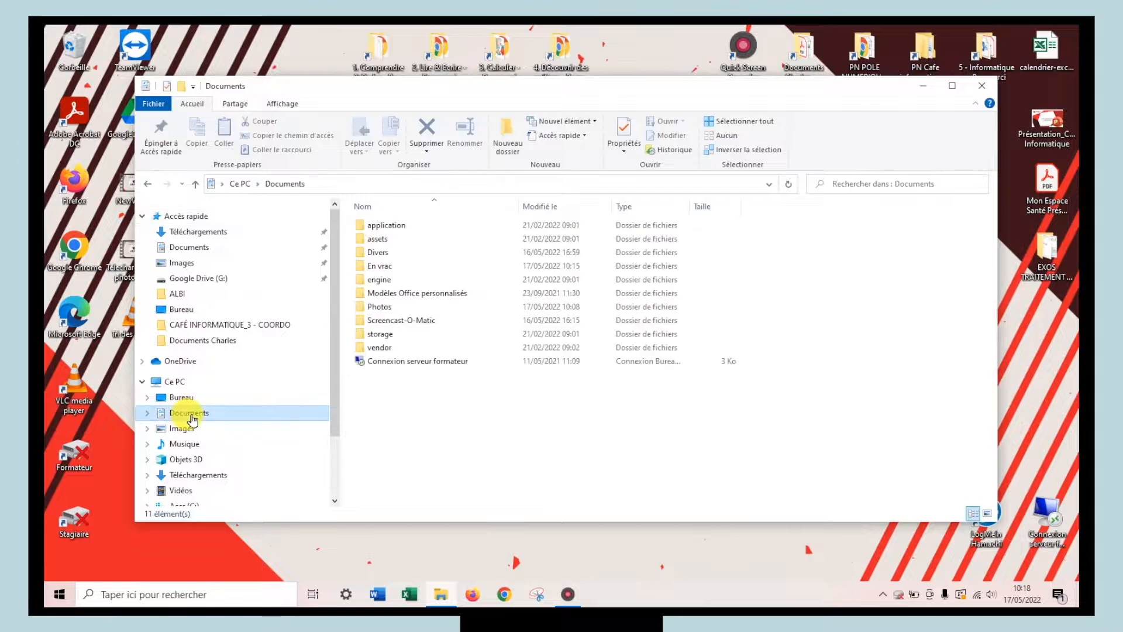
Open the Photos folder inside Documents
double_click(377, 307)
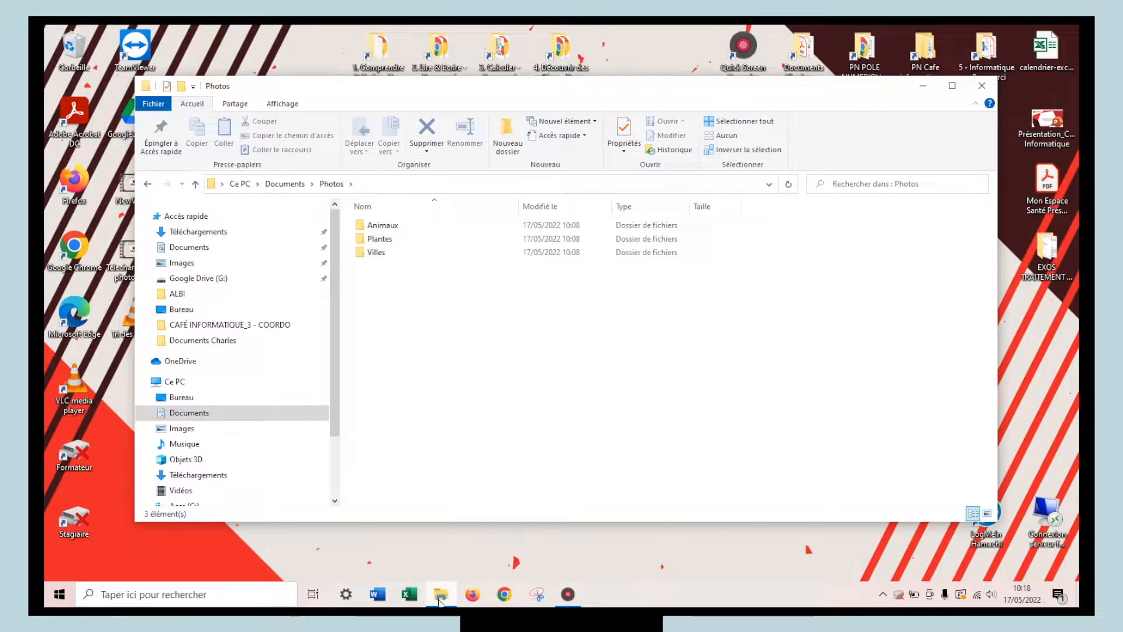
mouse_move(440, 601)
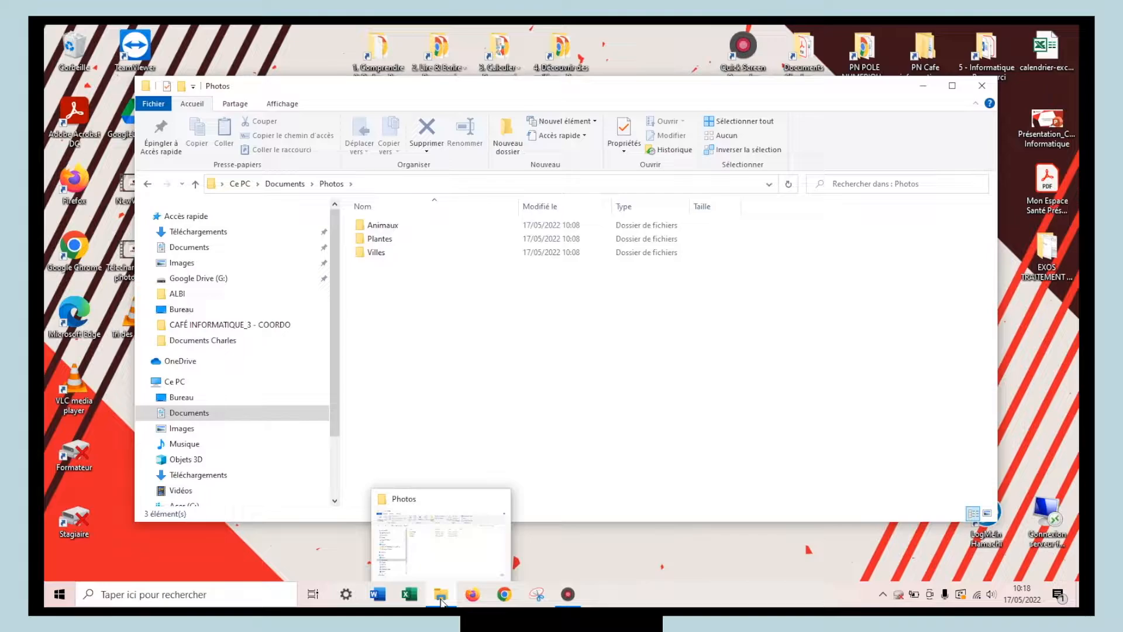
right_click(441, 600)
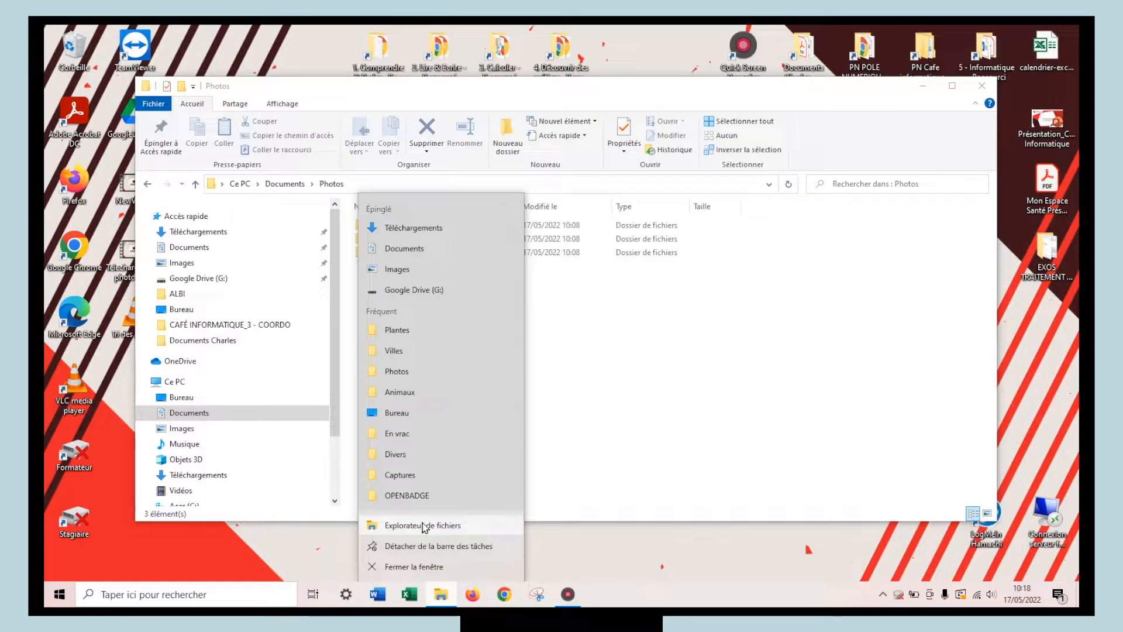
click(494, 90)
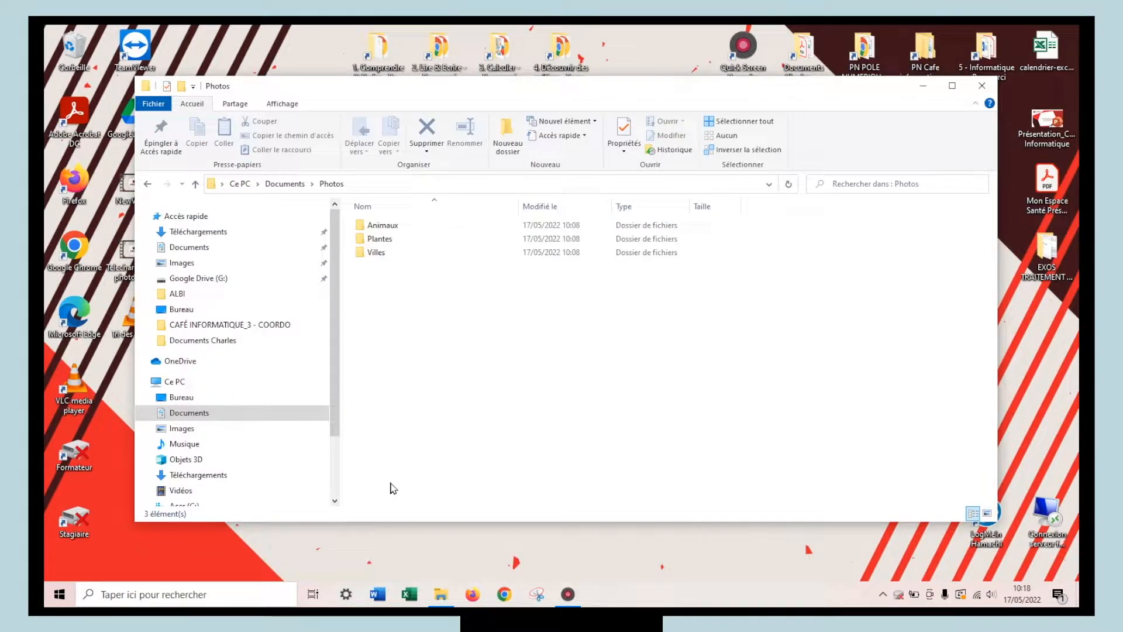
Open a second File Explorer window alongside the Photos window
mouse_move(448, 596)
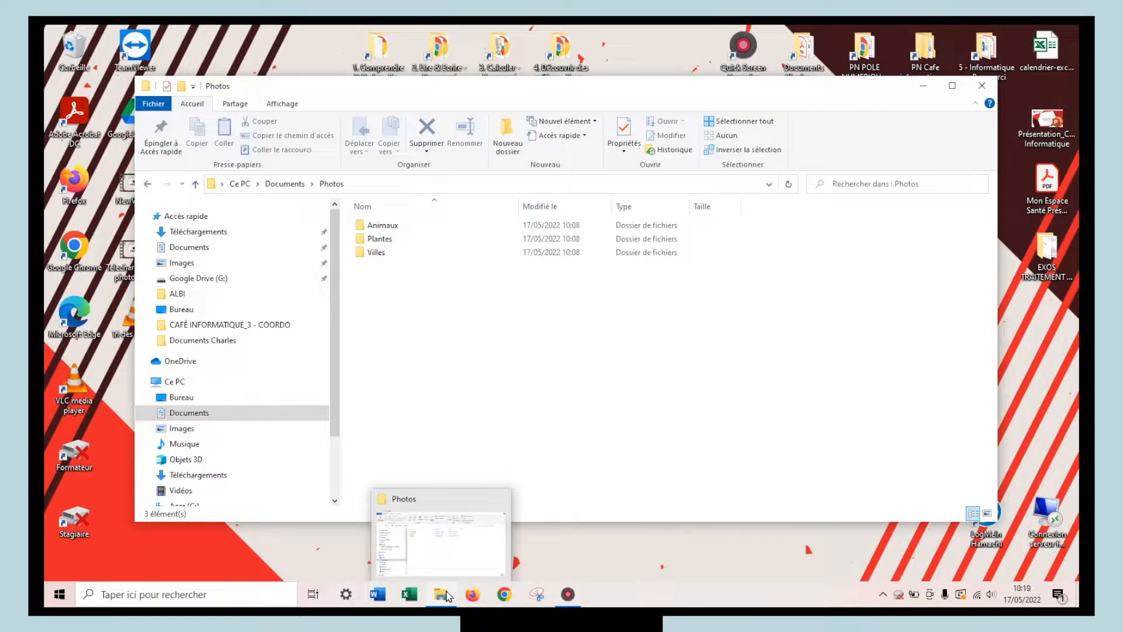
right_click(448, 596)
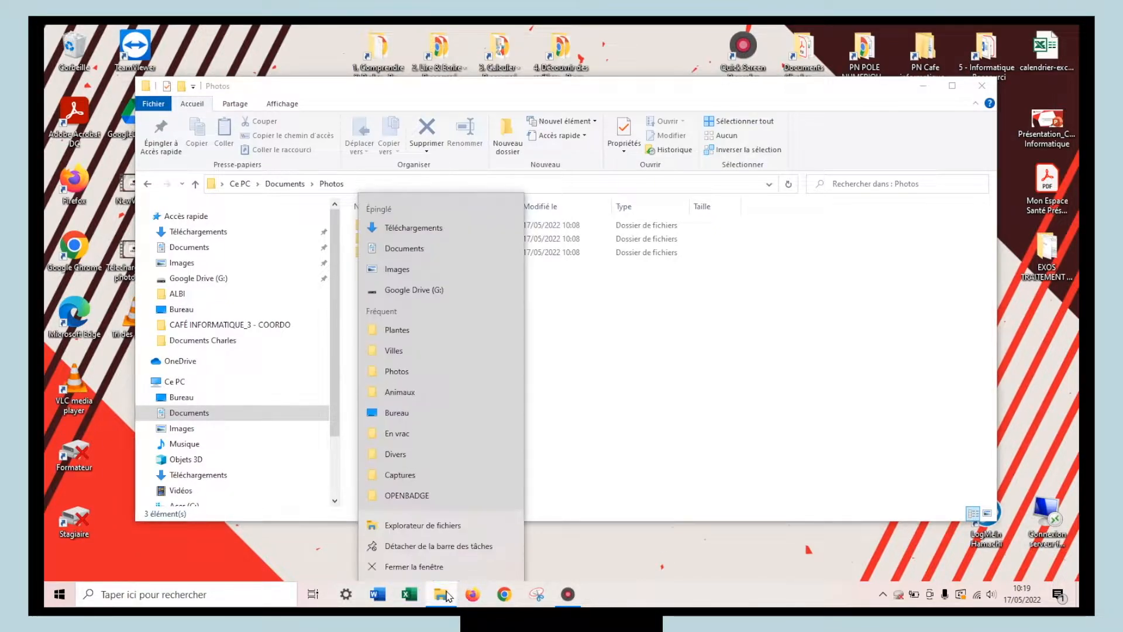
click(427, 528)
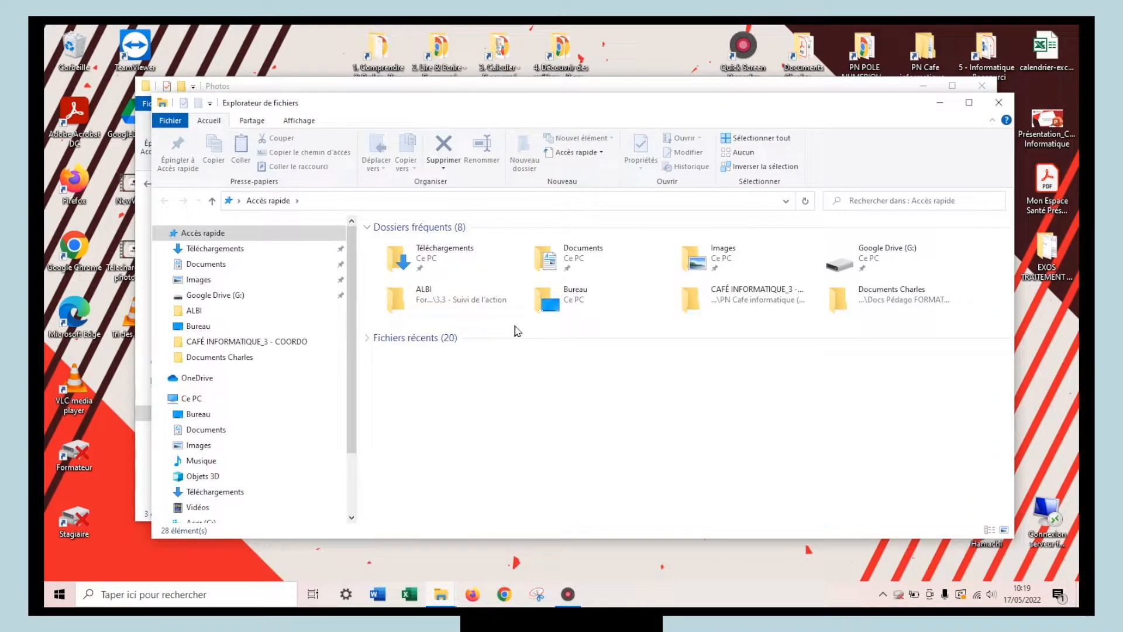
Alternate between the Photos window and the new Explorer window to examine both, finishing with the new one in front
click(238, 86)
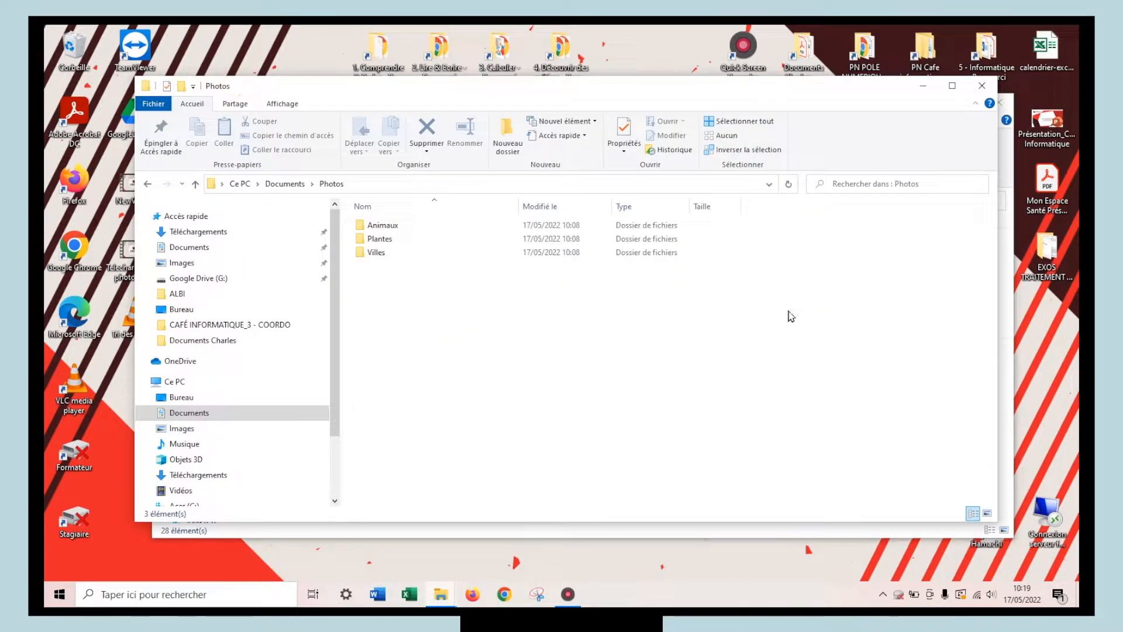
click(1006, 418)
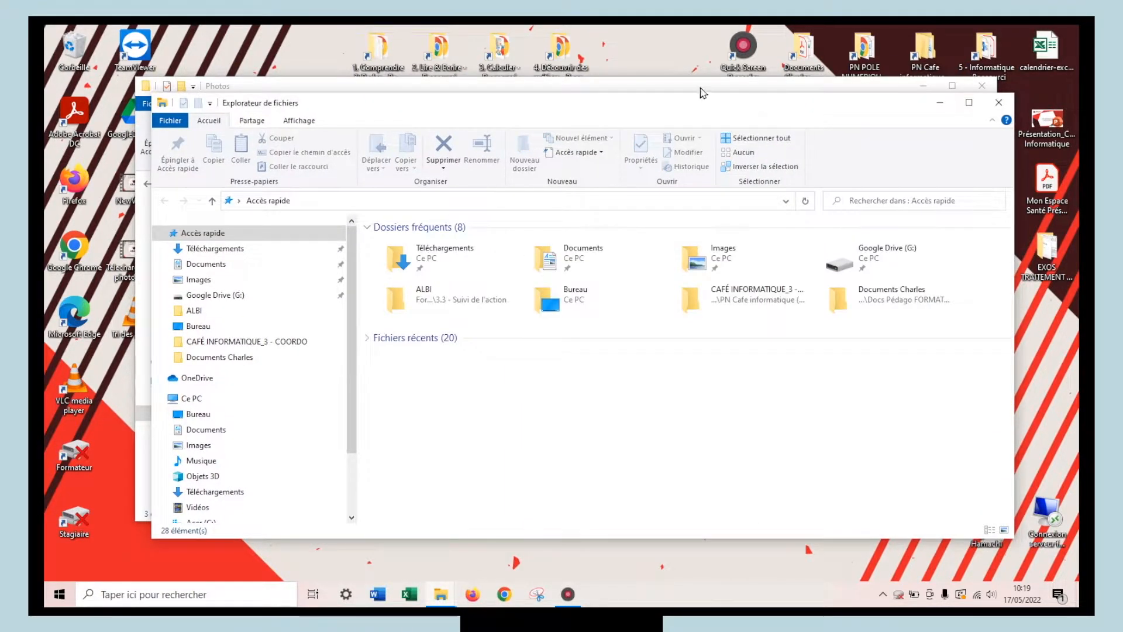
click(702, 89)
click(1010, 373)
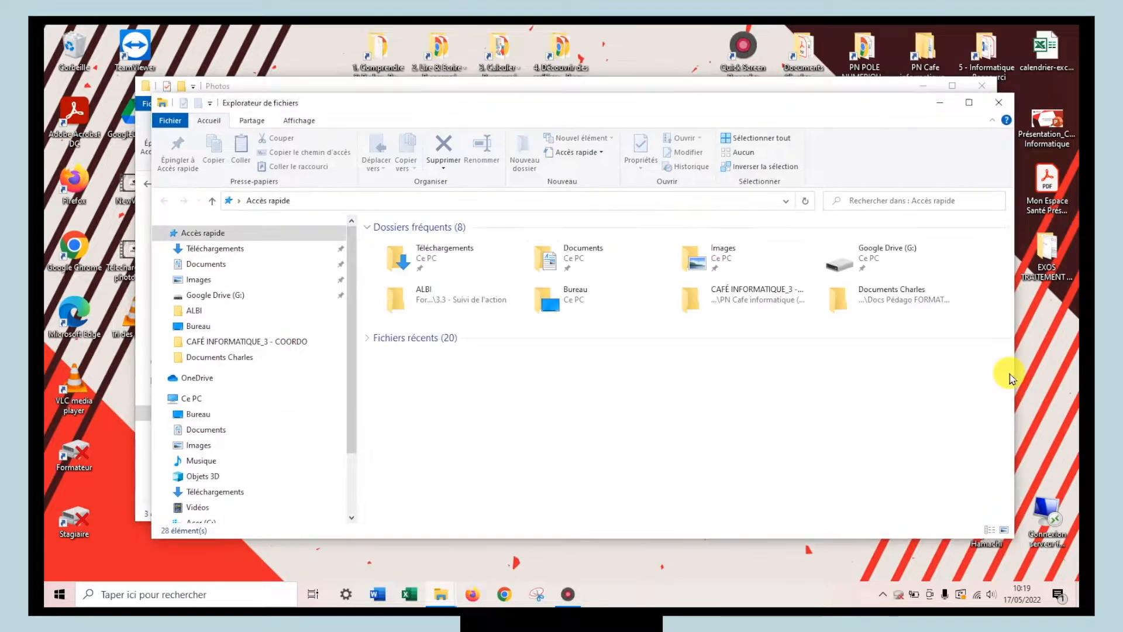
click(596, 80)
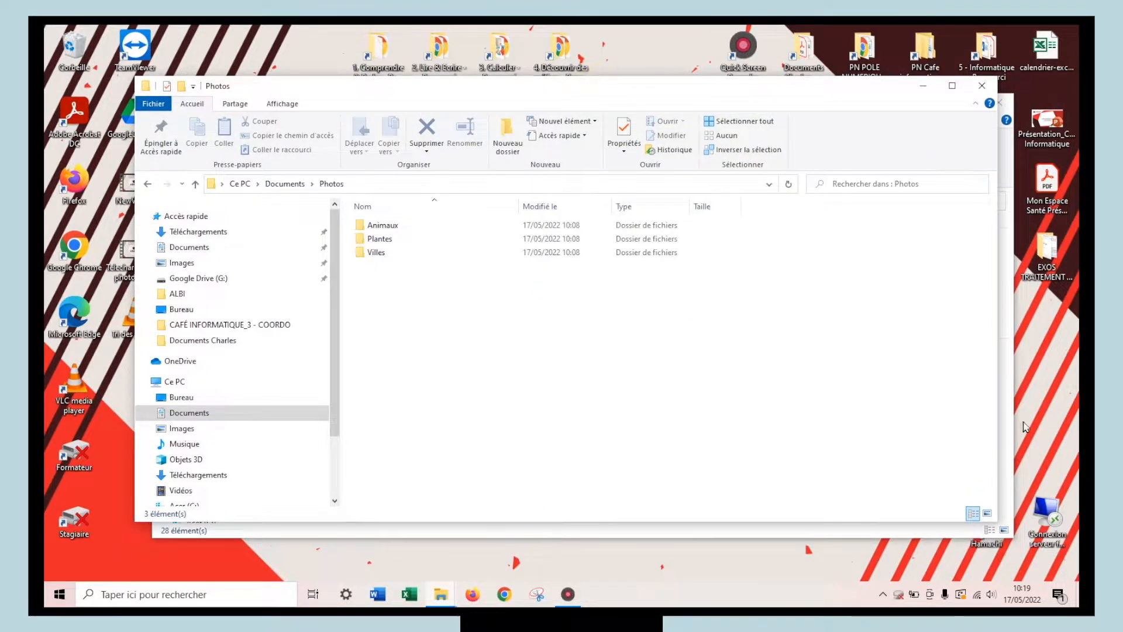
click(1005, 423)
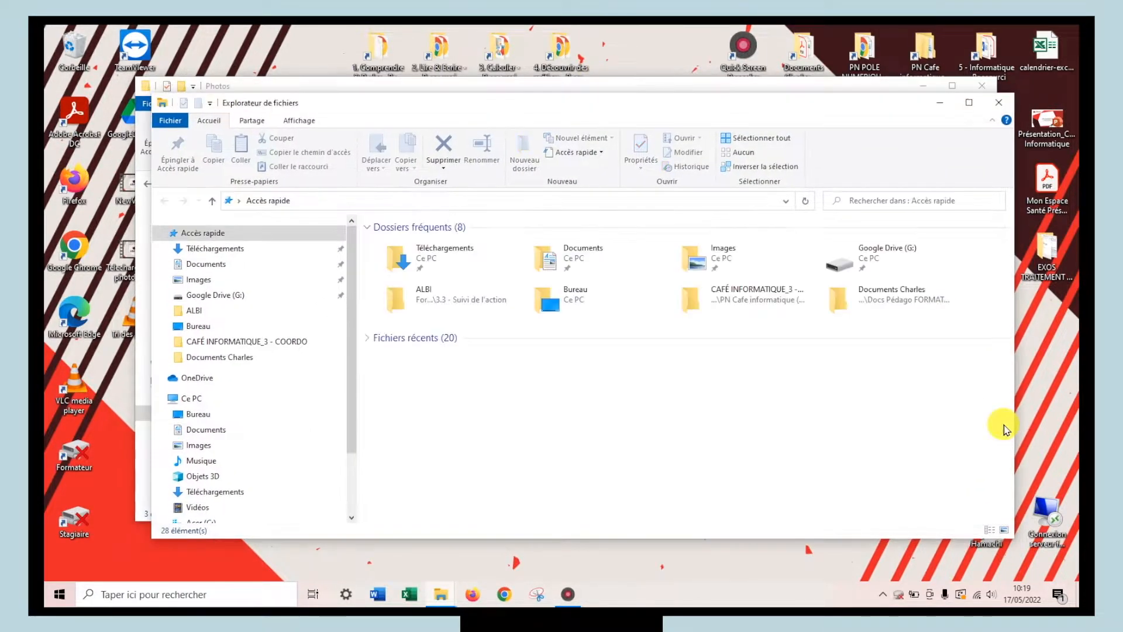
click(459, 88)
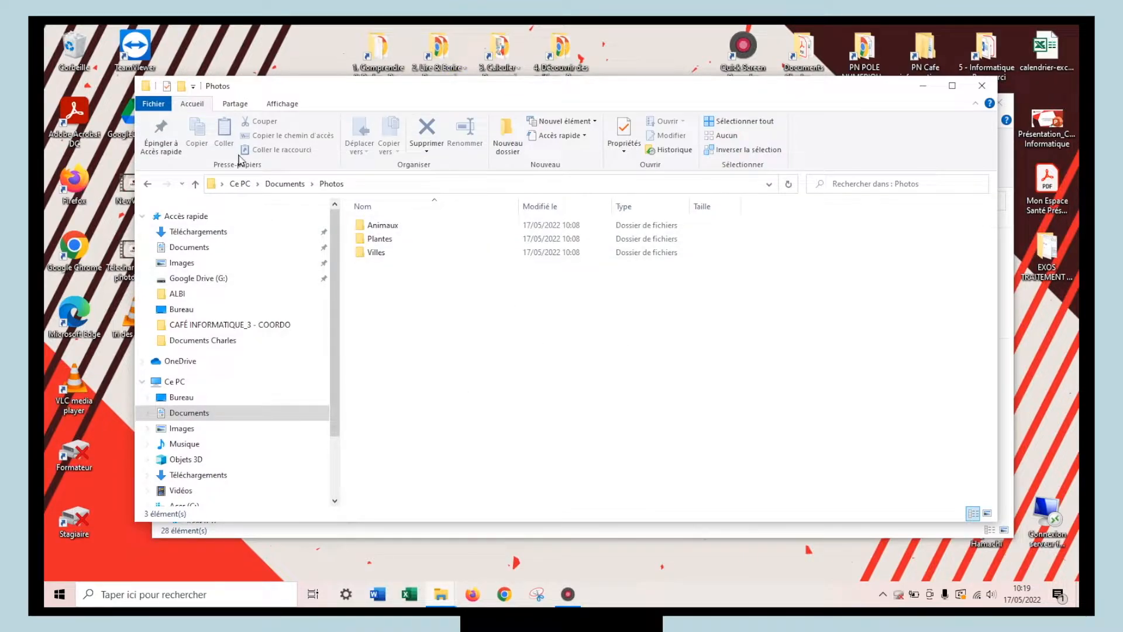
click(1007, 474)
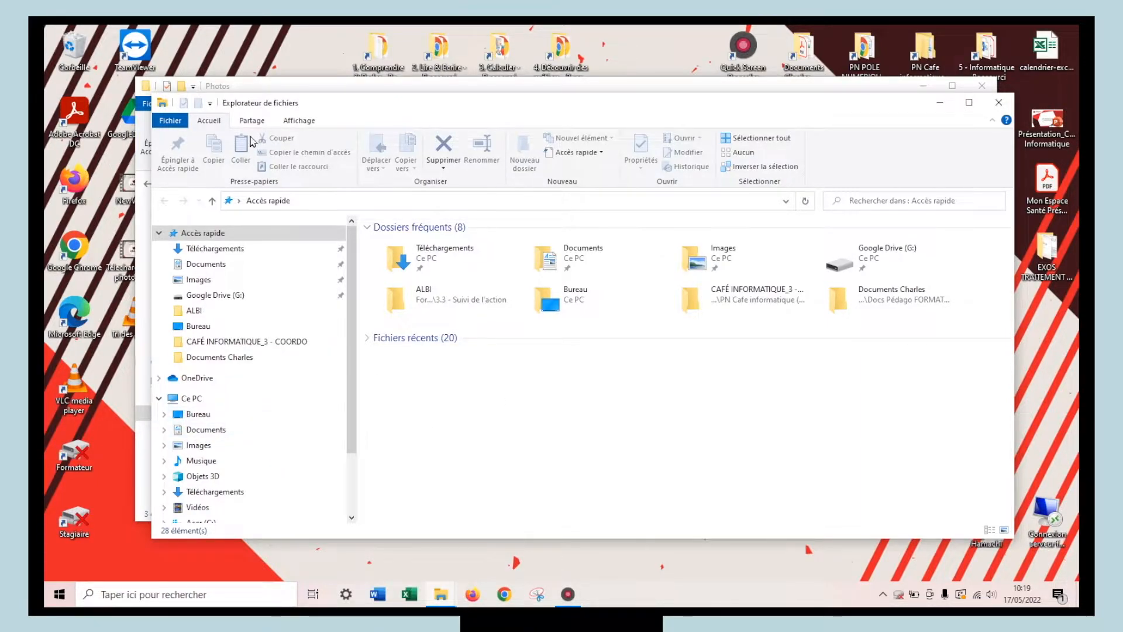
click(248, 89)
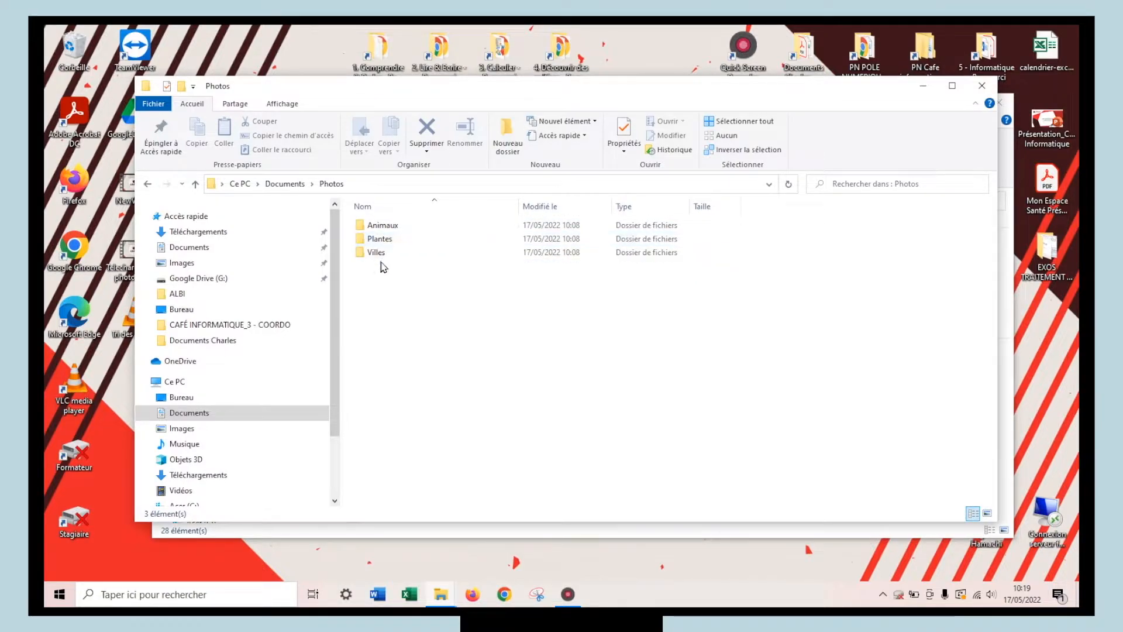
click(1013, 398)
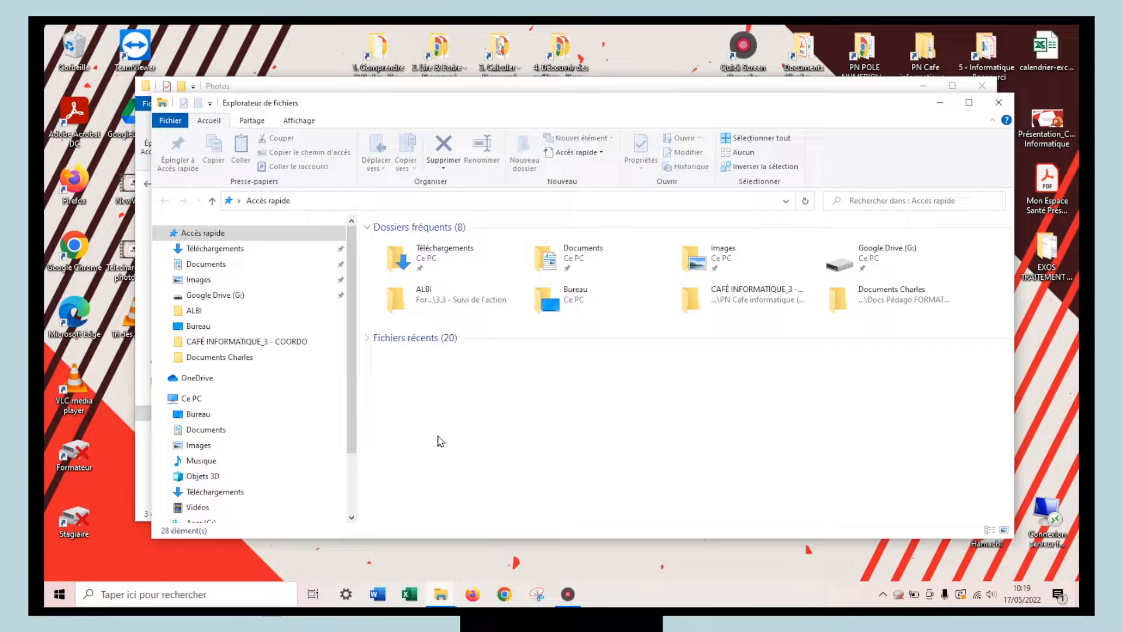
Open the En vrac folder inside Documents in the second Explorer window
click(205, 431)
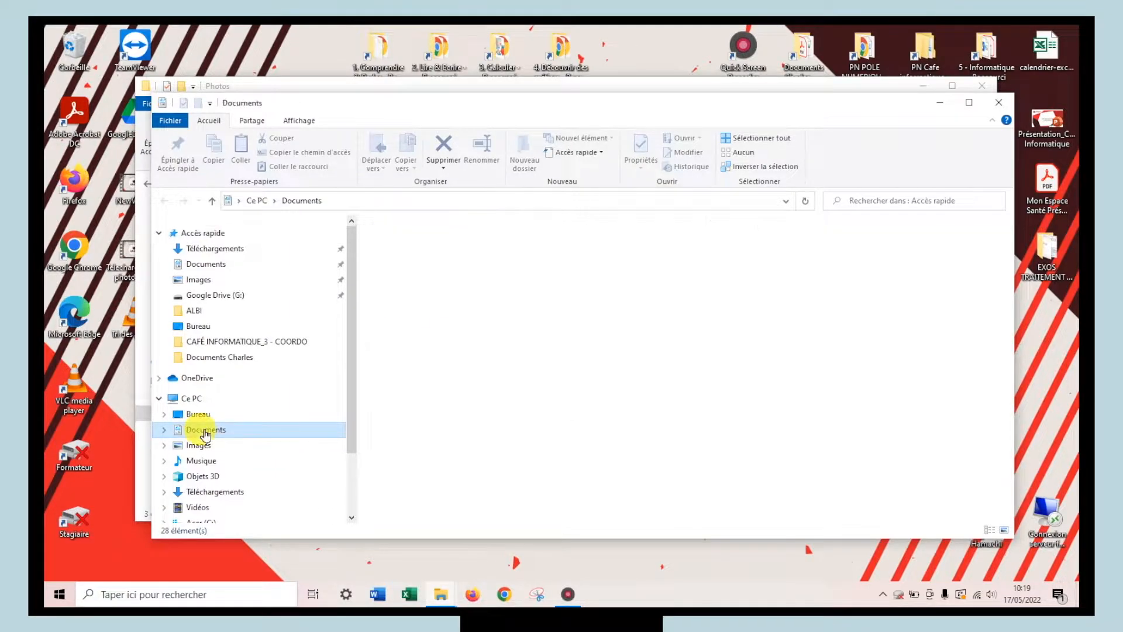
double_click(397, 284)
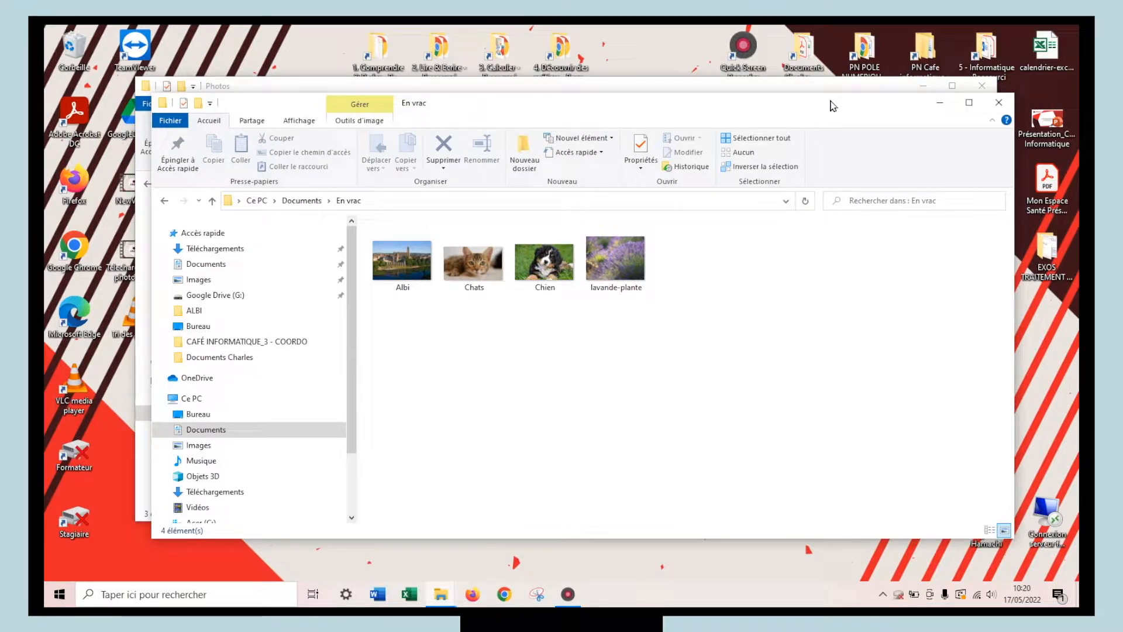
Arrange the two Explorer windows side by side, with En vrac on the right half of the screen and Photos on the left
click(581, 105)
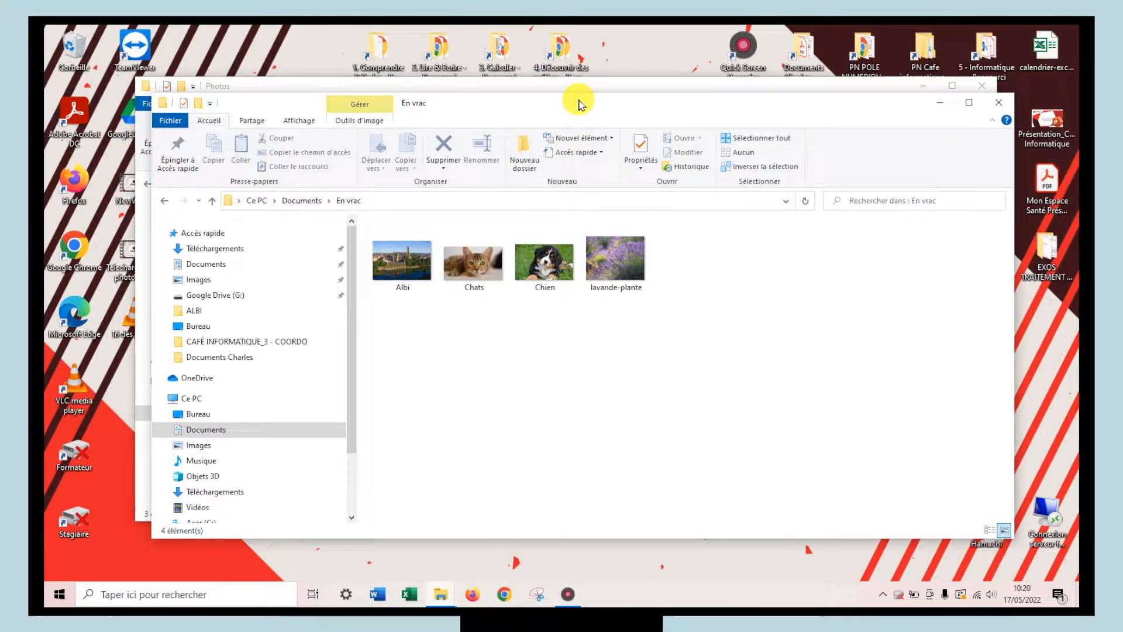
drag(578, 104, 1061, 132)
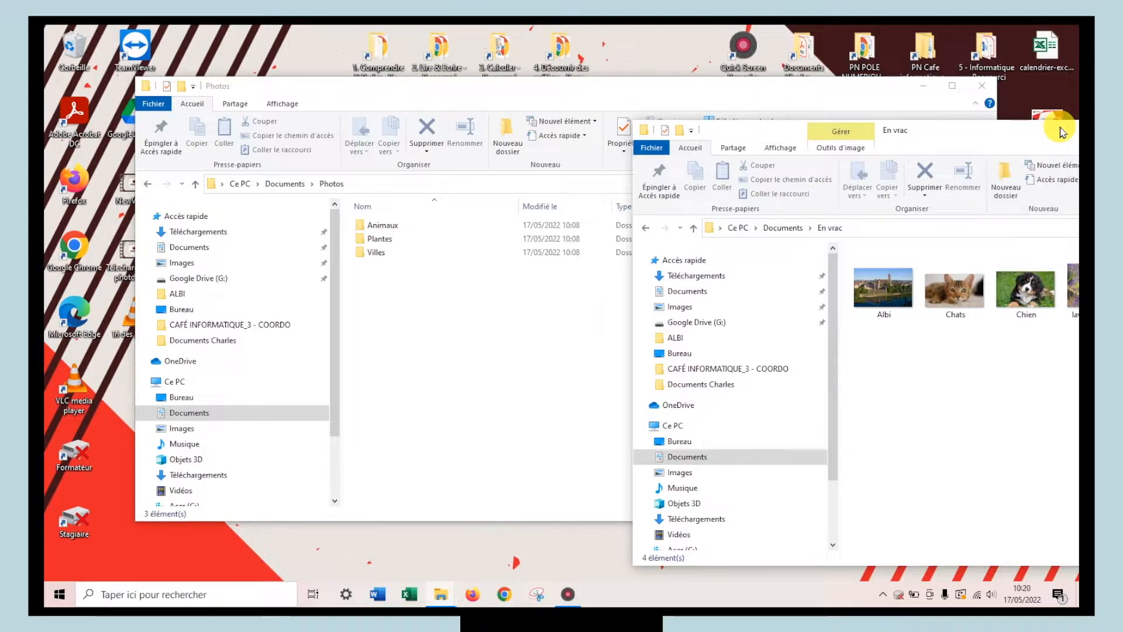
mouse_move(1062, 133)
mouse_down()
mouse_move(1077, 130)
mouse_move(1078, 111)
mouse_move(1022, 114)
mouse_move(1078, 125)
mouse_up()
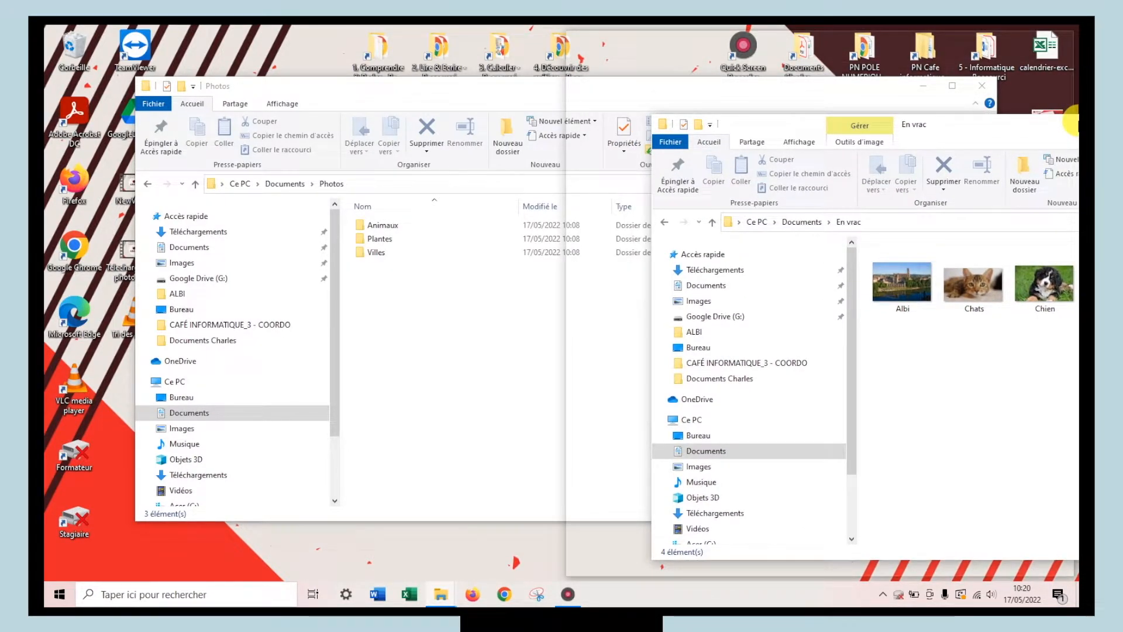
drag(1075, 117, 1079, 120)
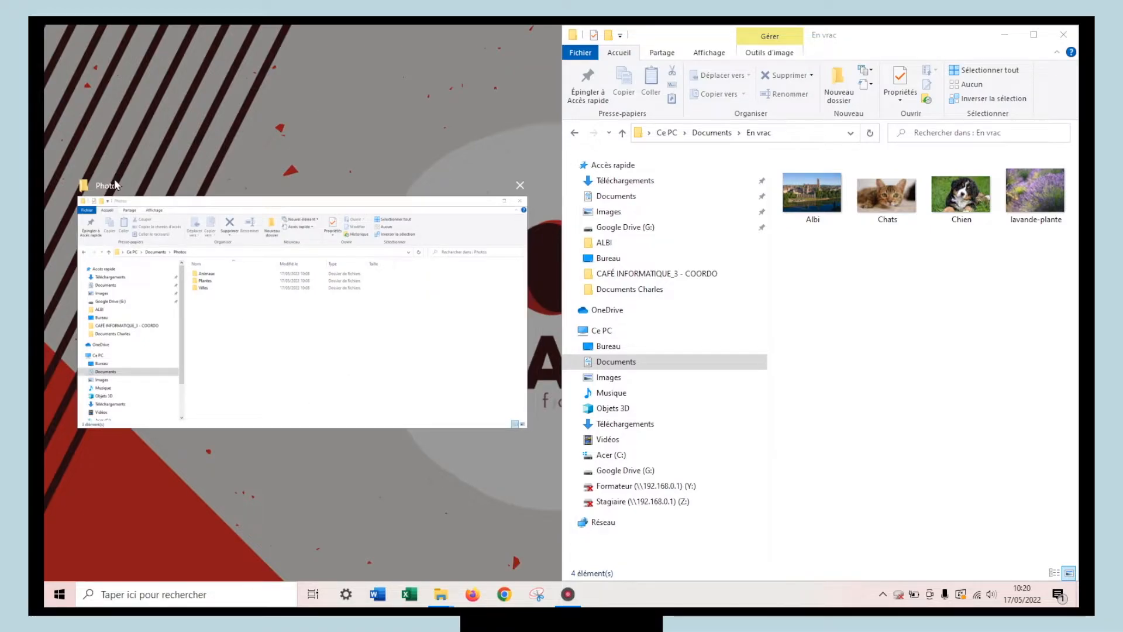
click(280, 330)
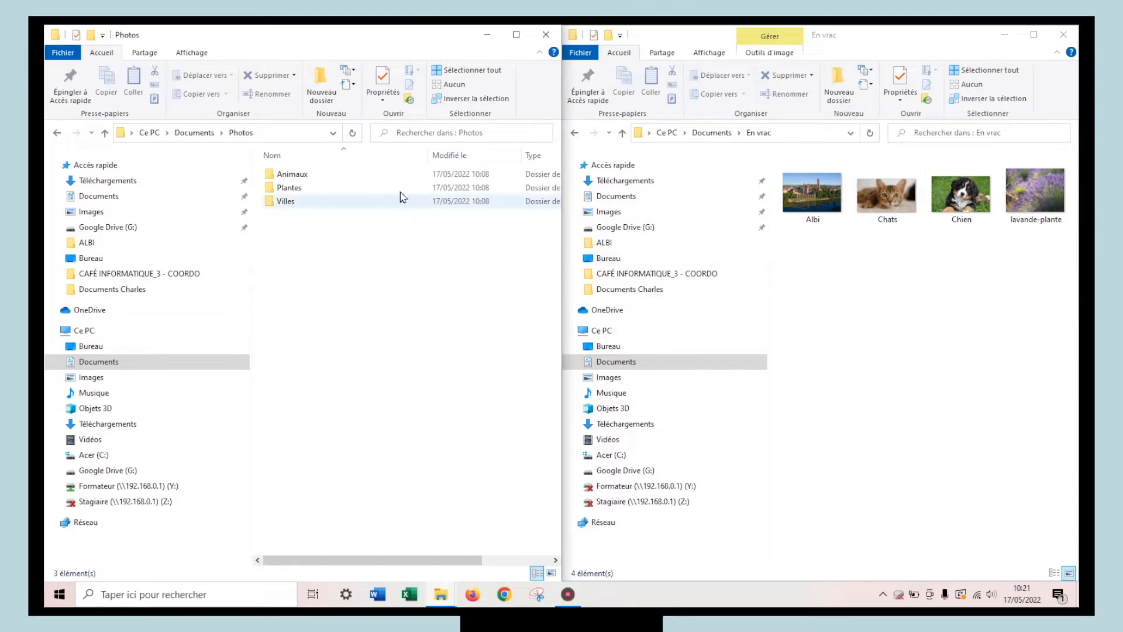
Open the Animaux folder in the Photos window and move the Chats picture into it from En vrac
double_click(278, 175)
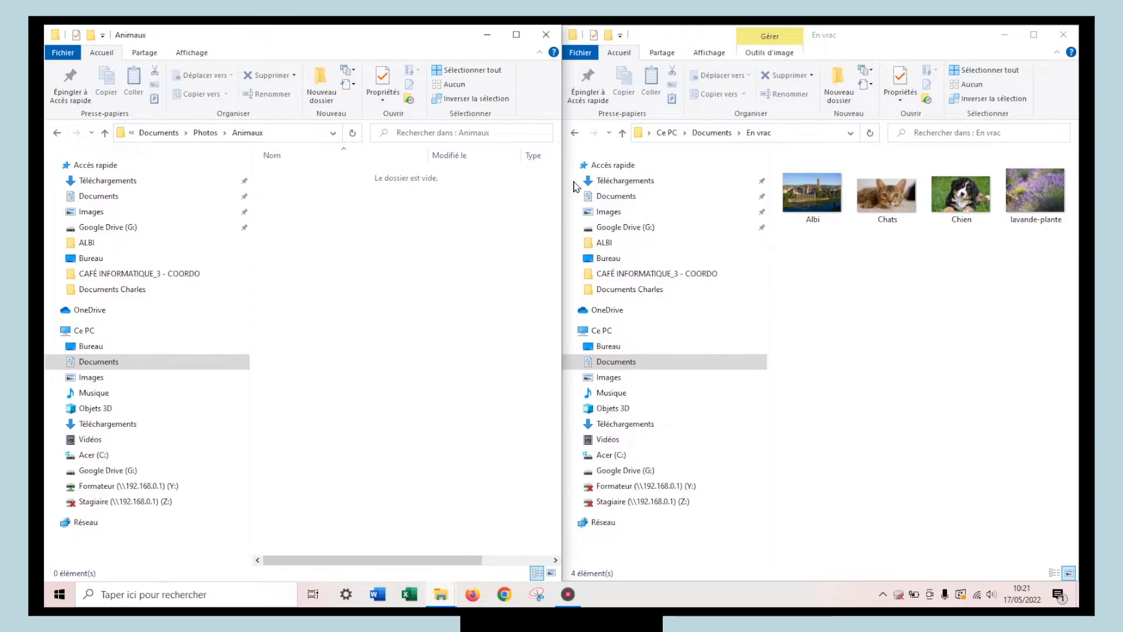
click(893, 195)
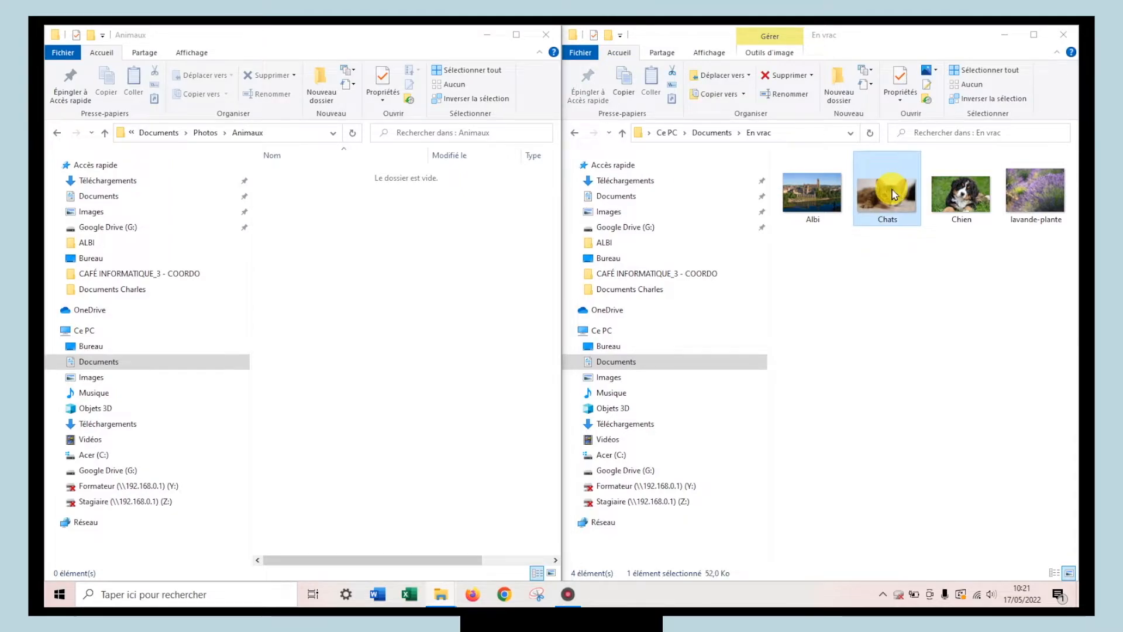
drag(893, 195, 320, 218)
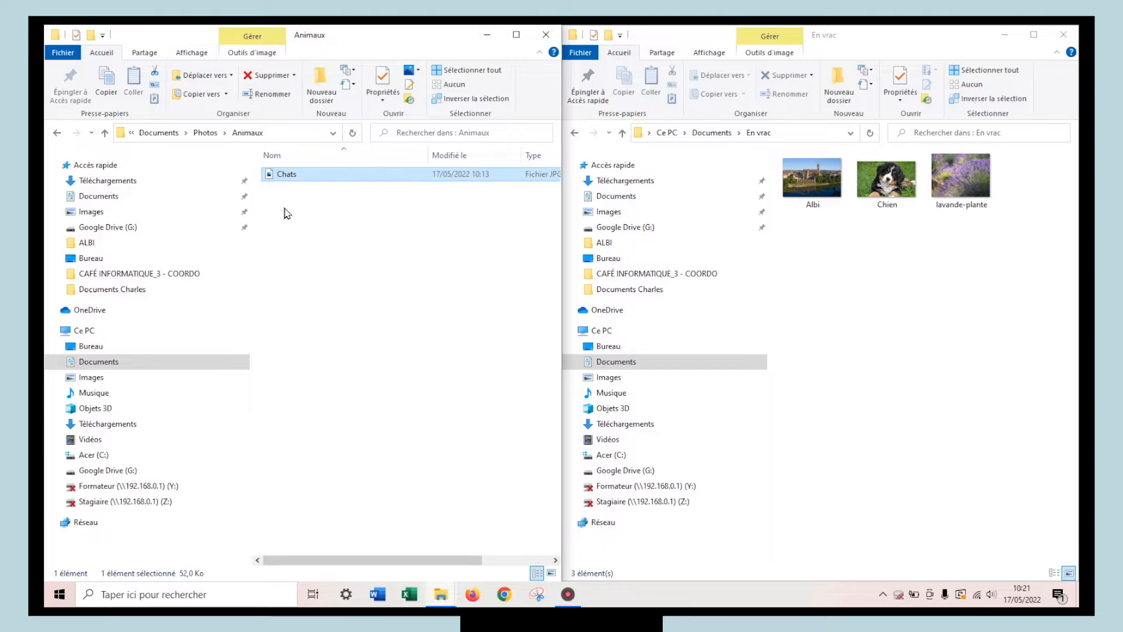
Display the Animaux folder's contents as large icons and move the Chien picture into it from En vrac
click(190, 53)
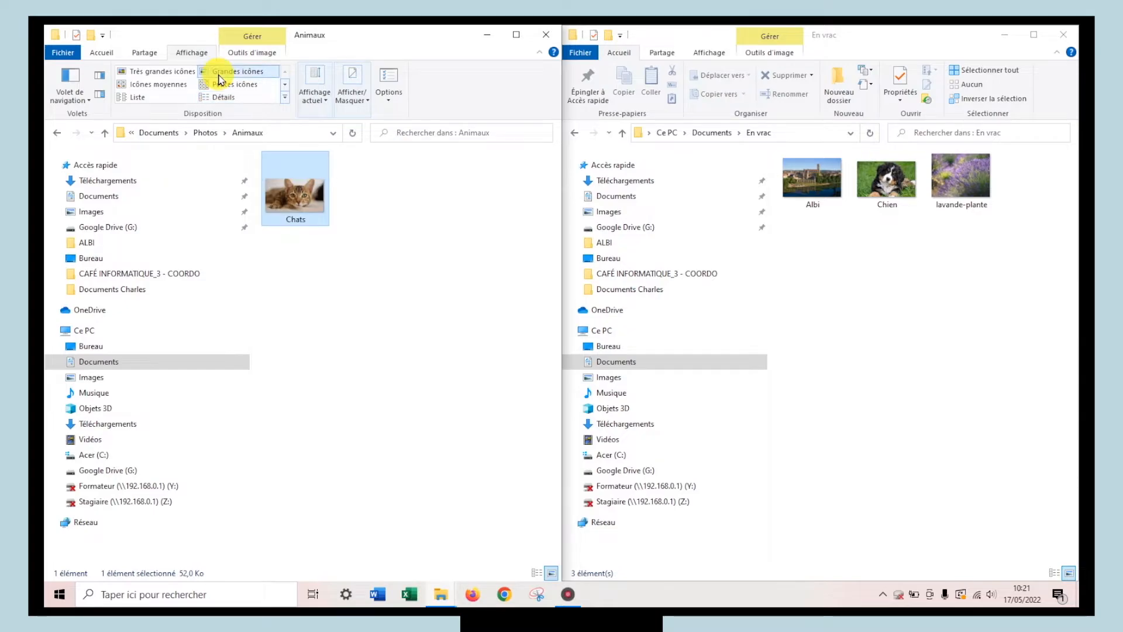
click(220, 72)
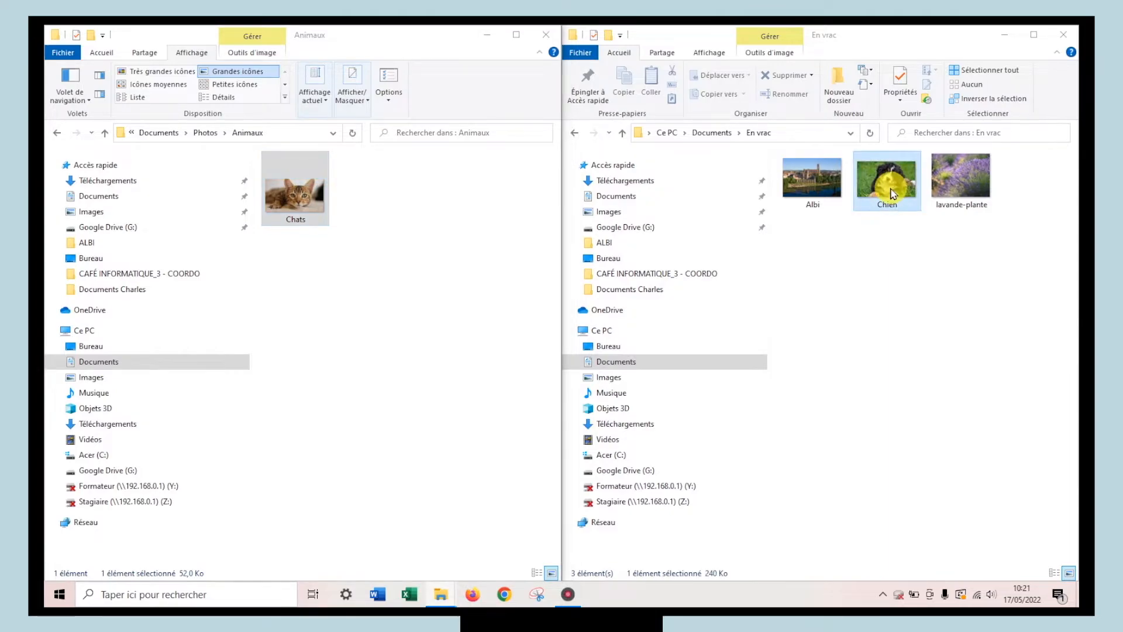
drag(896, 193, 368, 210)
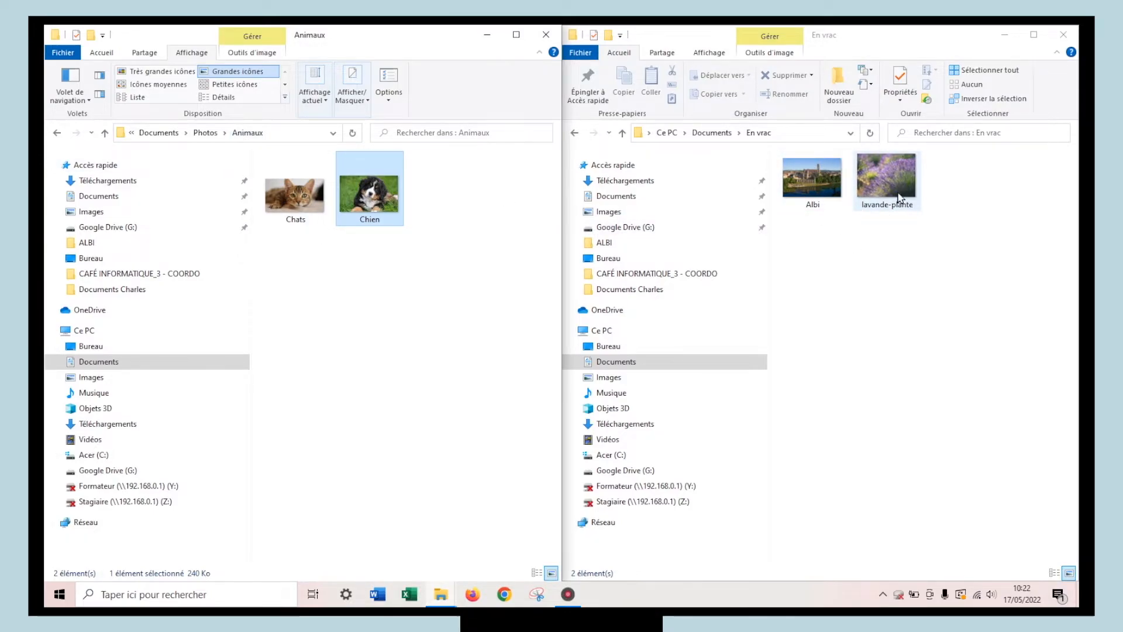
Move the lavande-plante picture from En vrac into the Plantes folder of Photos and display that folder as large icons
click(204, 133)
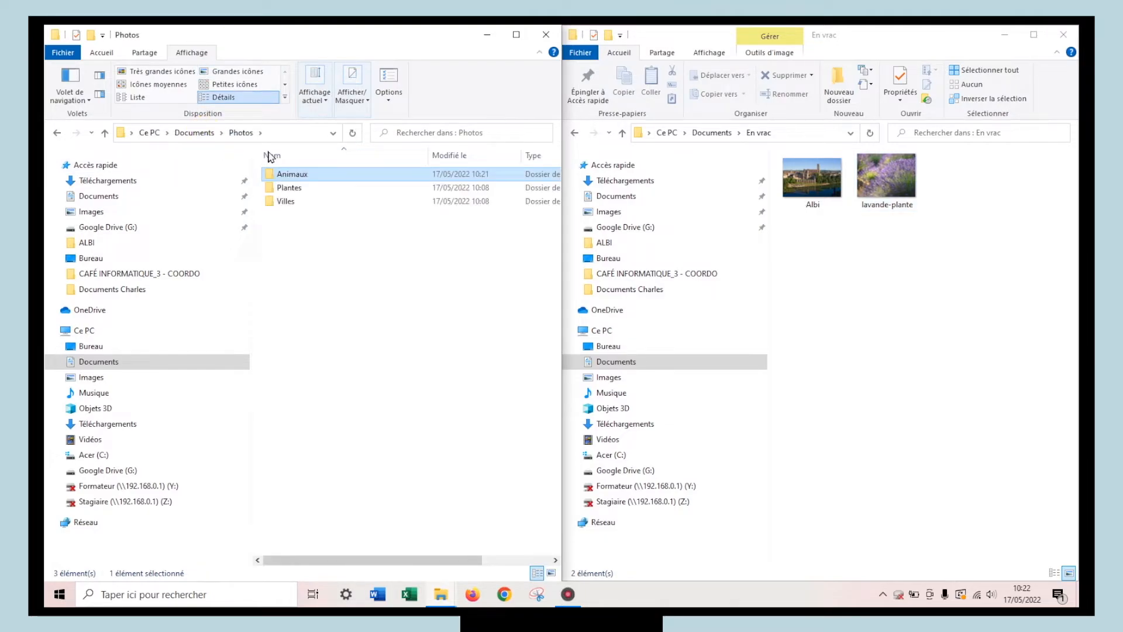
double_click(287, 188)
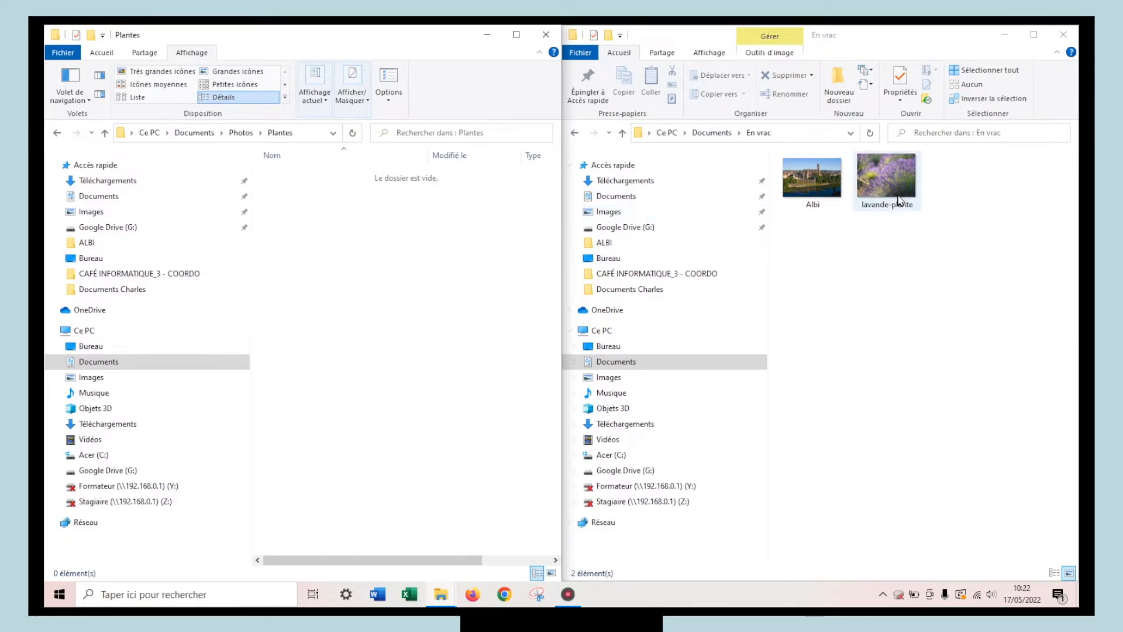
drag(896, 178, 375, 227)
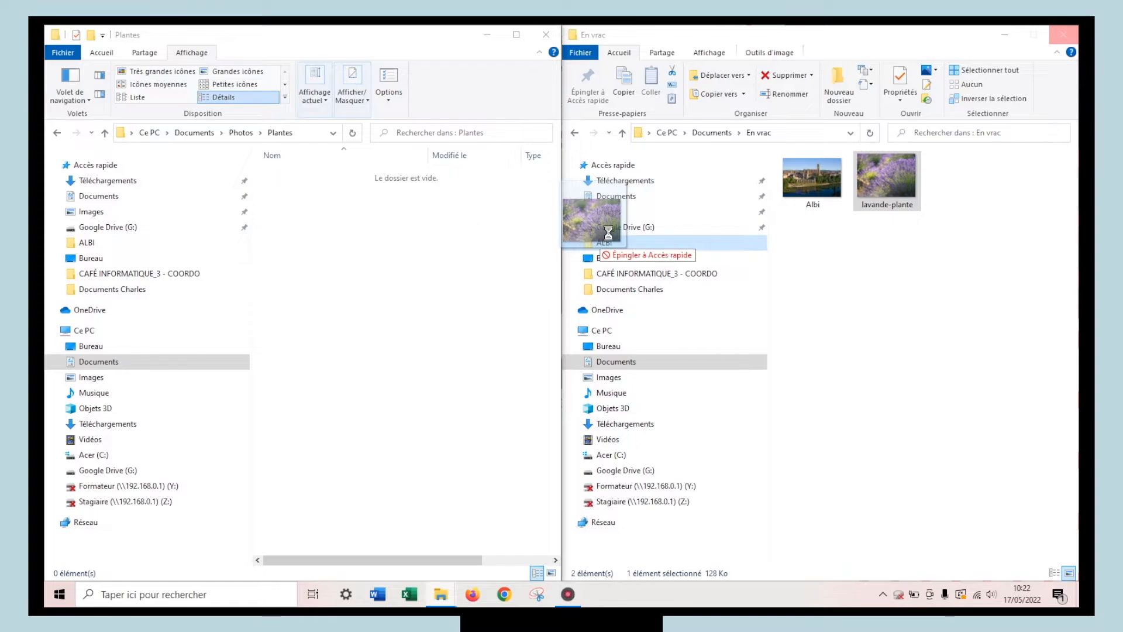
click(380, 241)
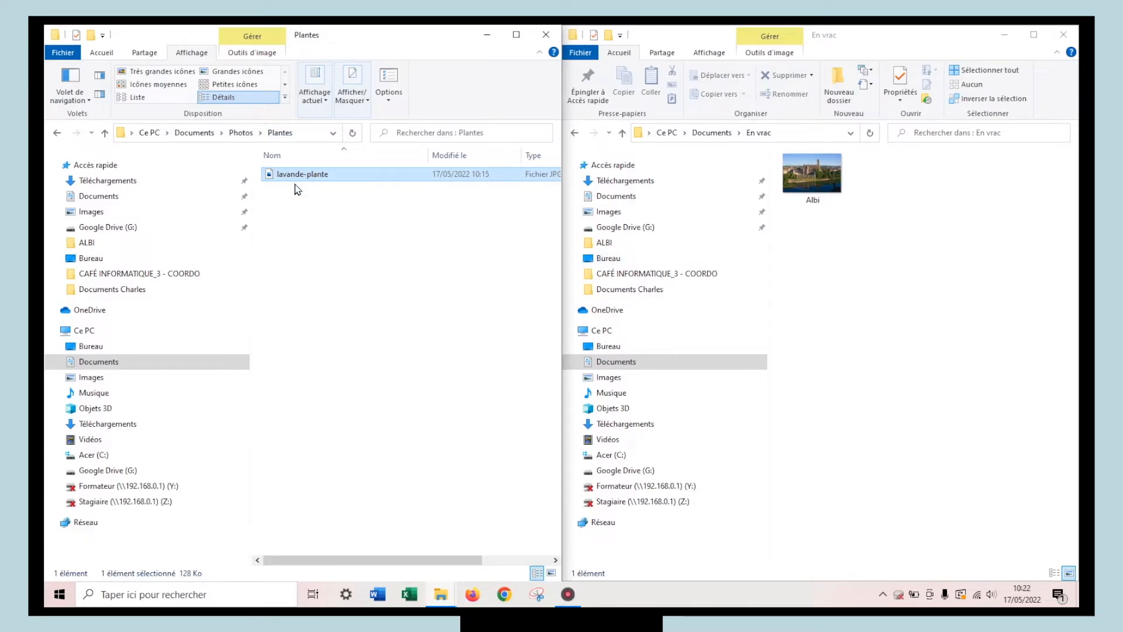
click(222, 73)
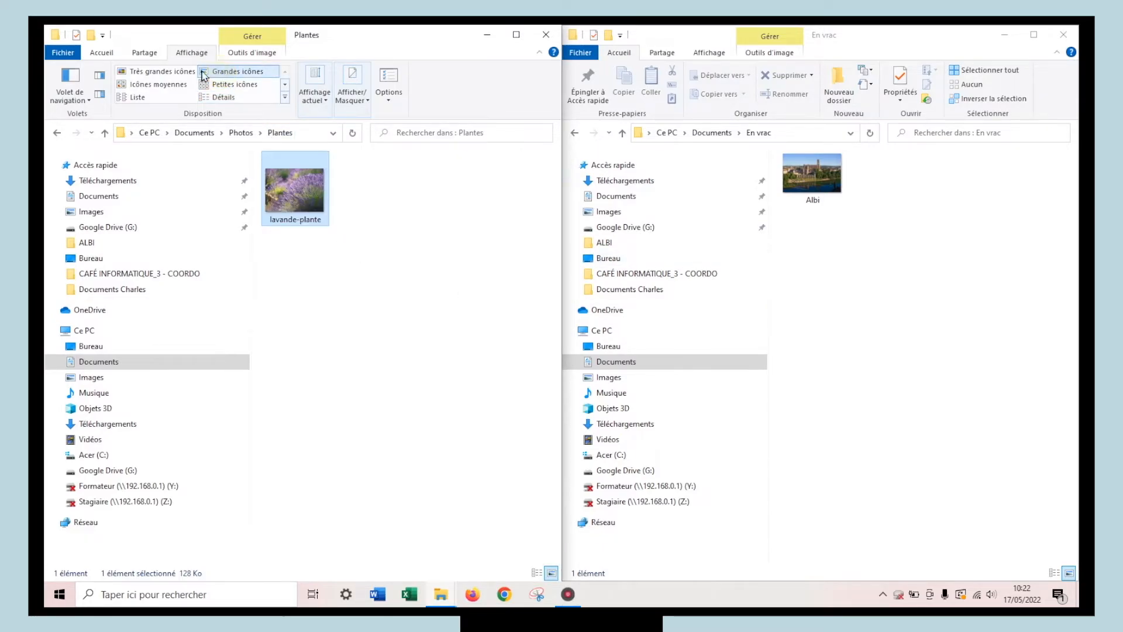
click(103, 53)
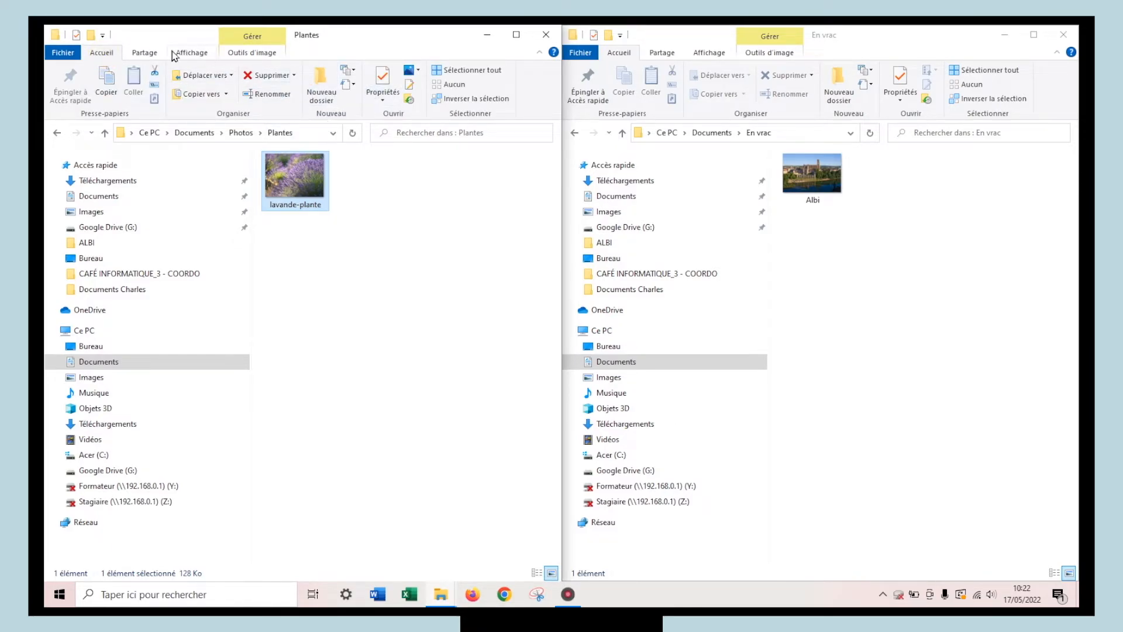
click(148, 52)
click(186, 52)
click(250, 51)
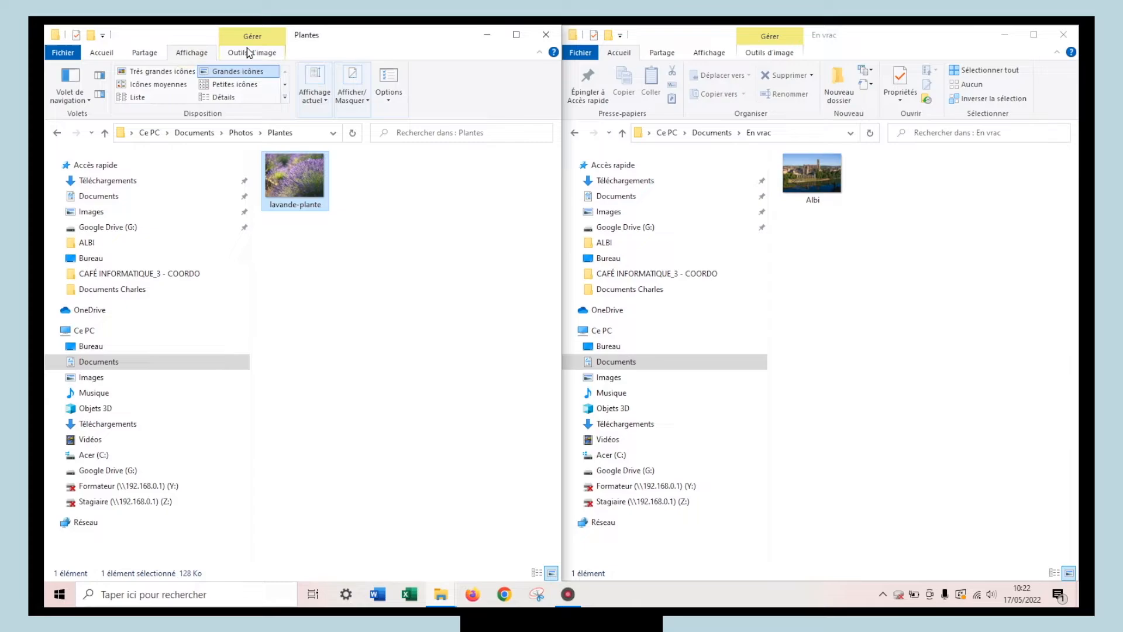
click(188, 52)
click(145, 52)
click(102, 52)
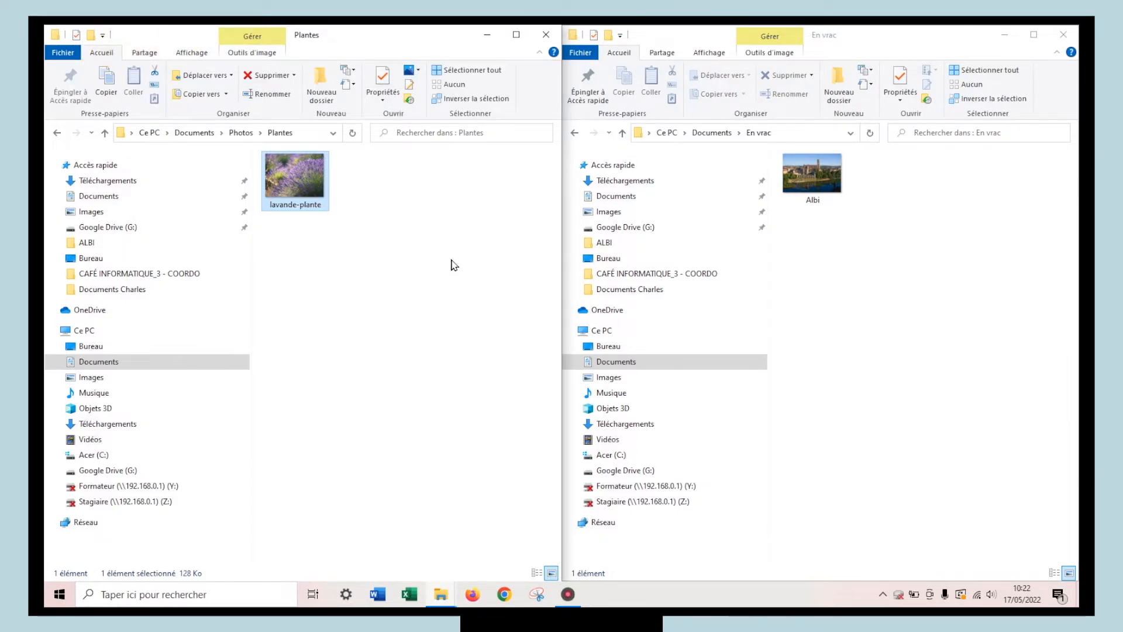
click(865, 330)
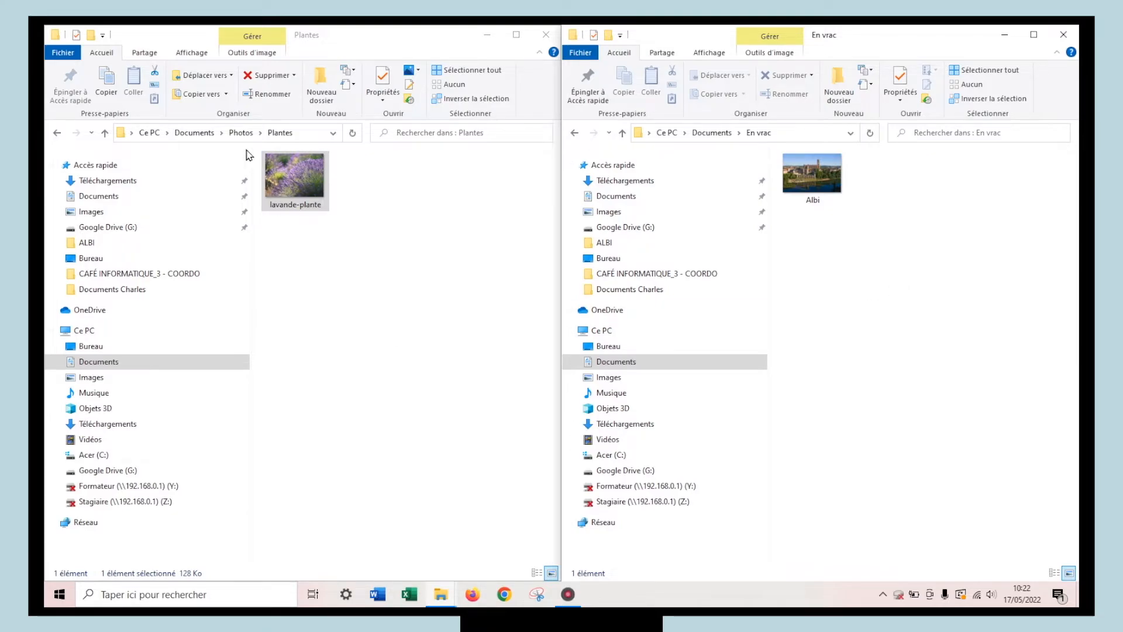
Return to the Photos folder from Plantes and open its Villes subfolder
click(241, 133)
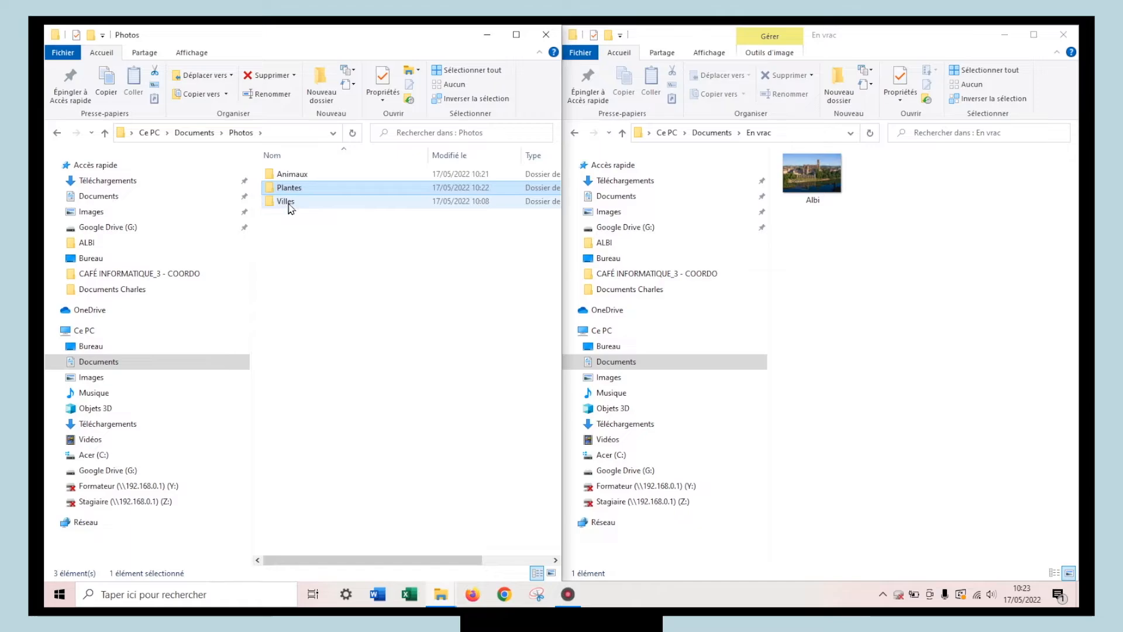
double_click(289, 205)
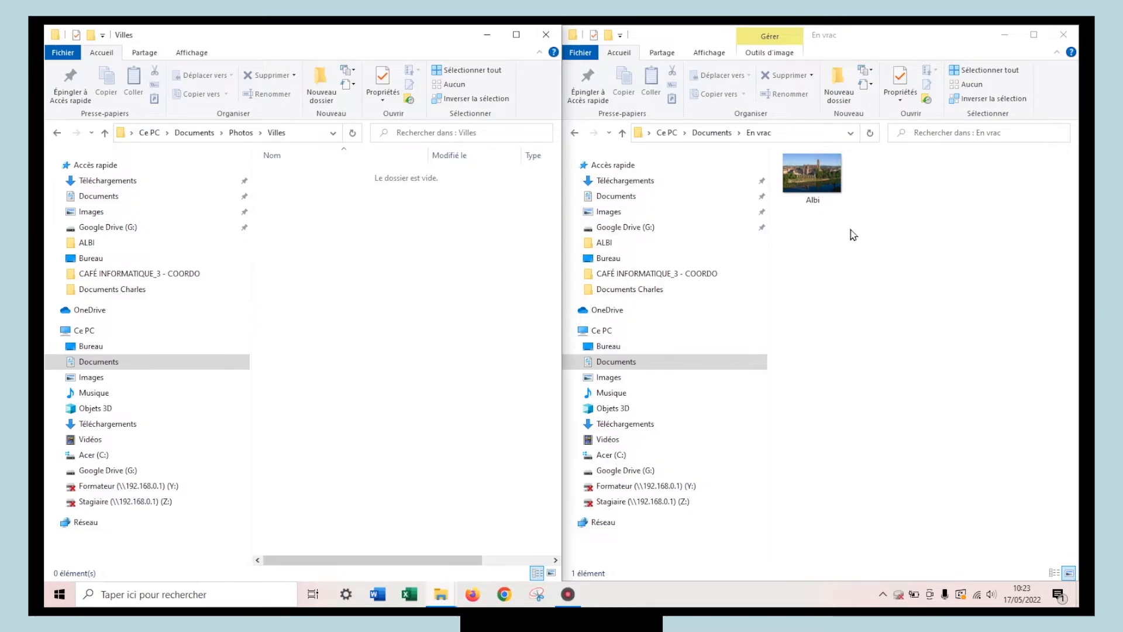
Copy the Albi picture from En vrac and paste it into the Villes folder
click(824, 173)
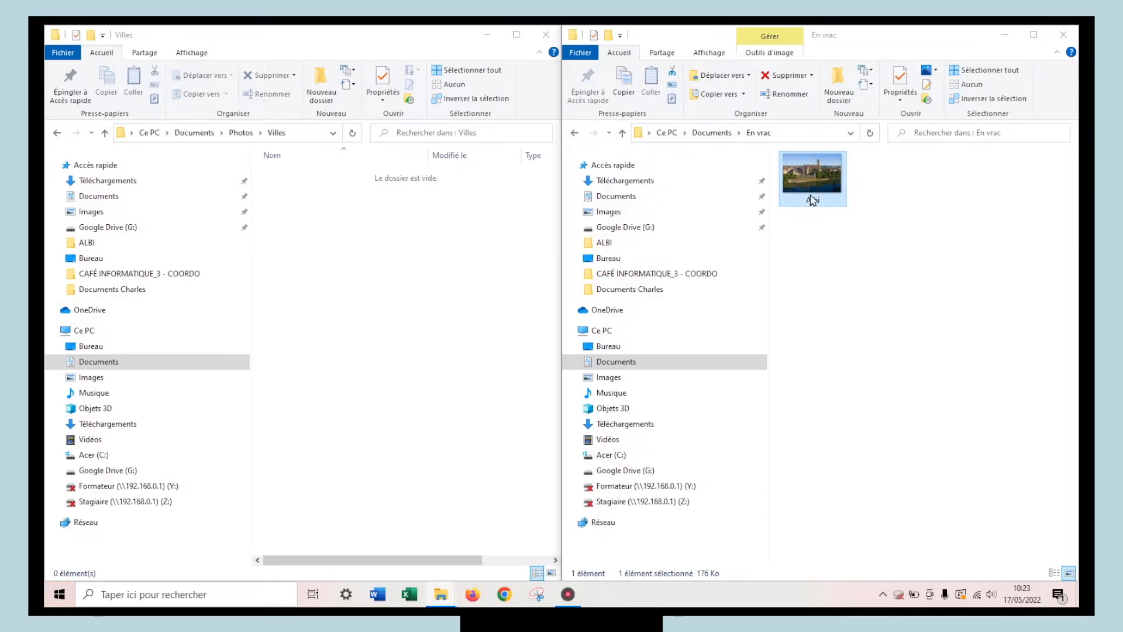
click(660, 54)
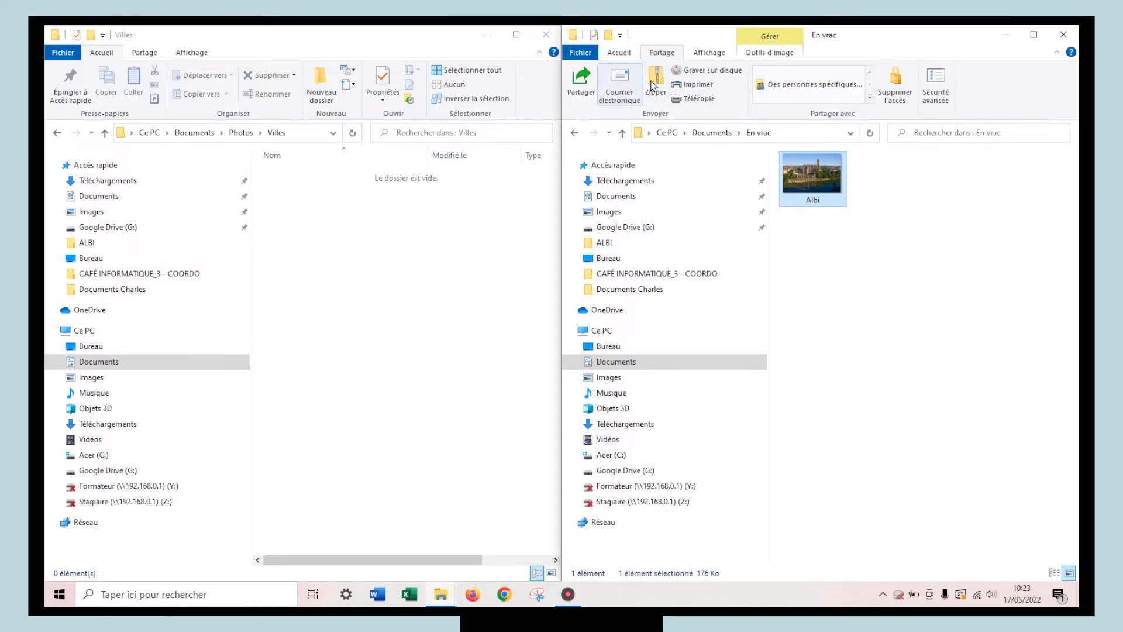
click(620, 53)
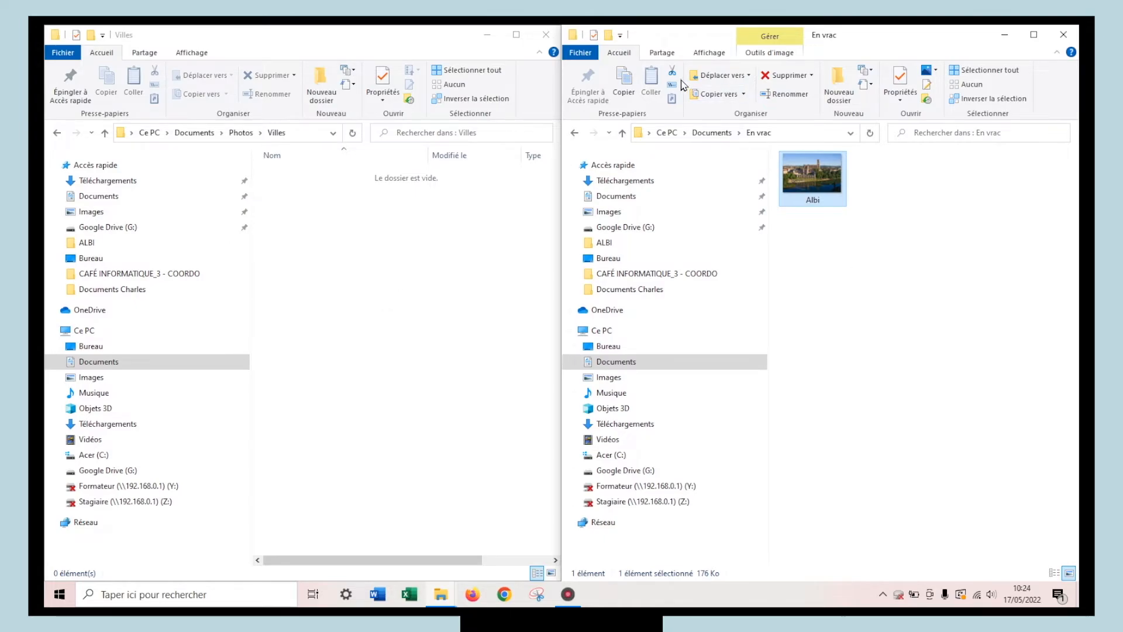
click(624, 85)
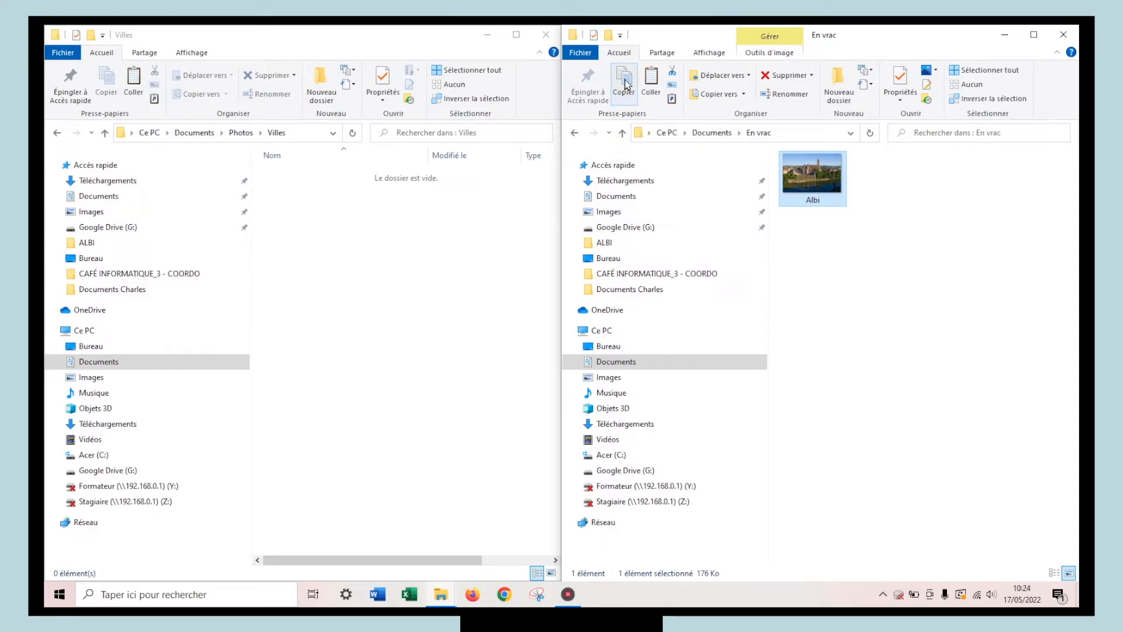
click(285, 231)
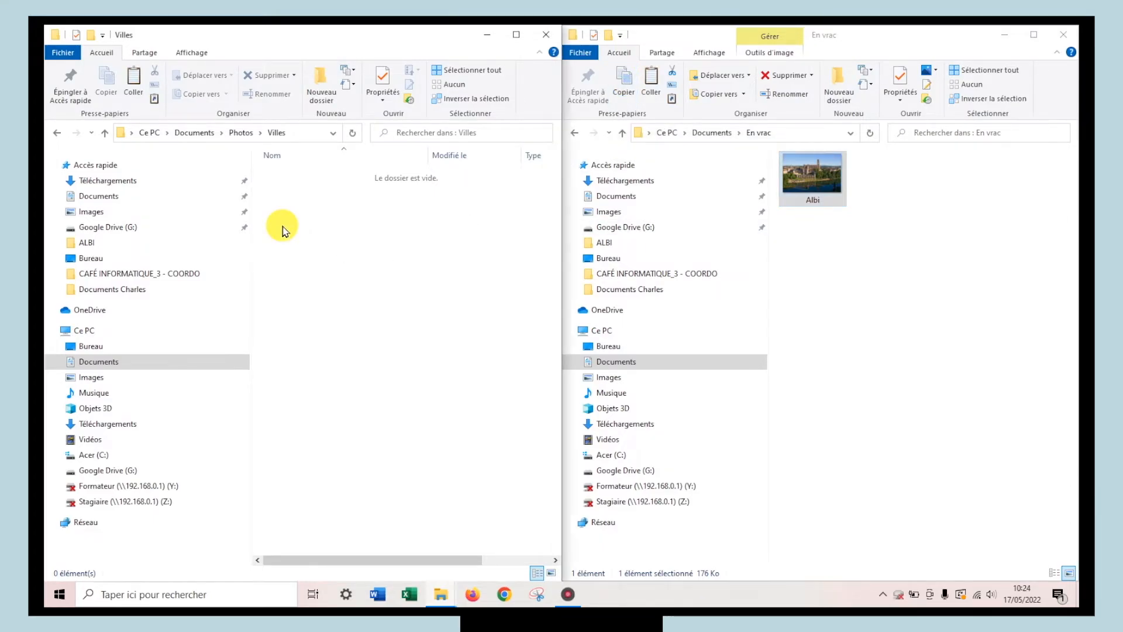
click(133, 85)
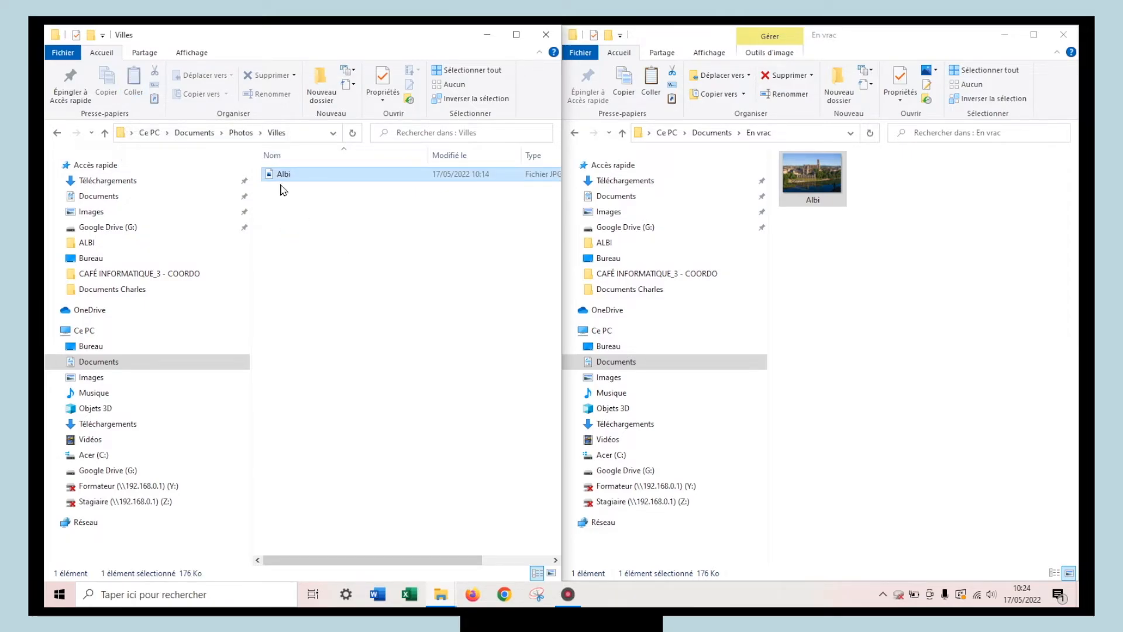
Display the Villes folder's contents as large icons
click(192, 52)
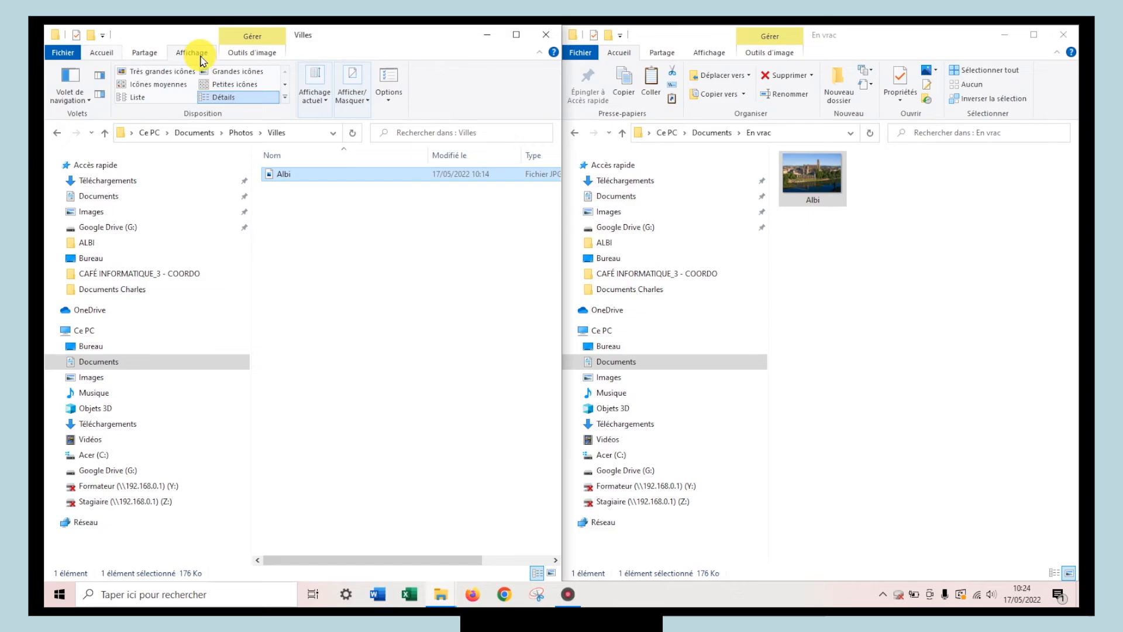
click(228, 72)
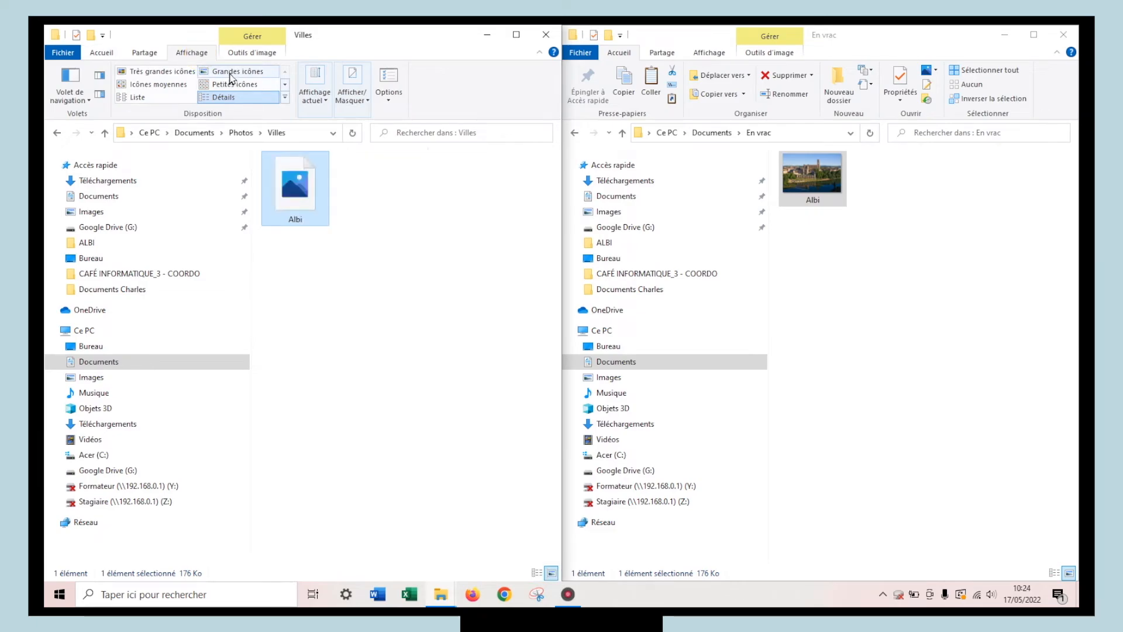
click(109, 53)
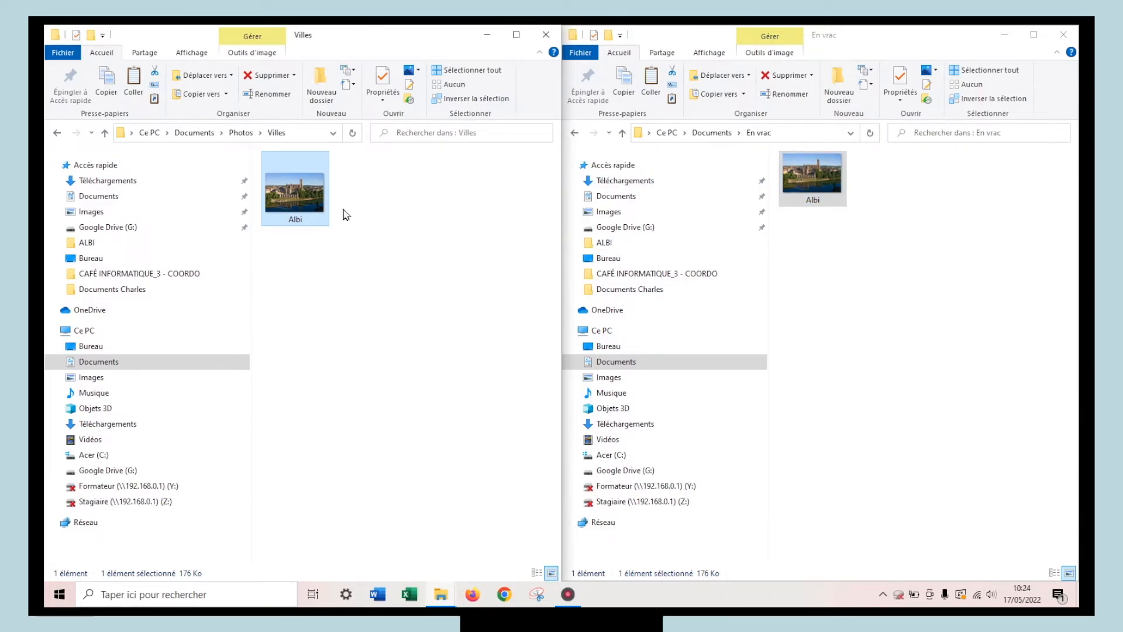
Delete the copied Albi picture from the Villes folder
click(338, 257)
click(294, 195)
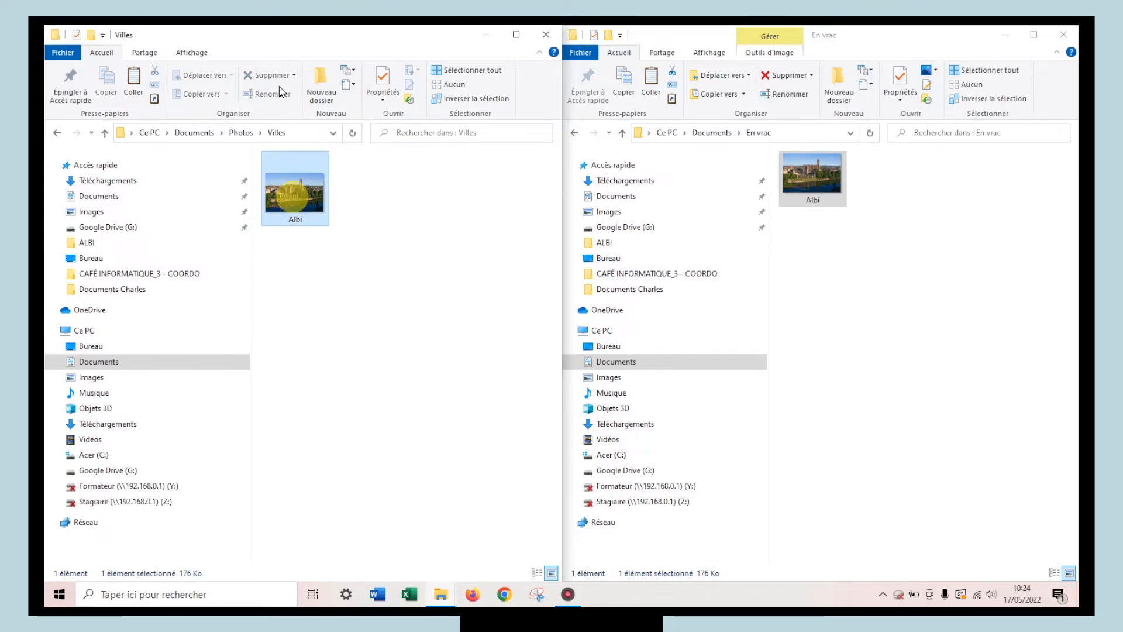
click(253, 77)
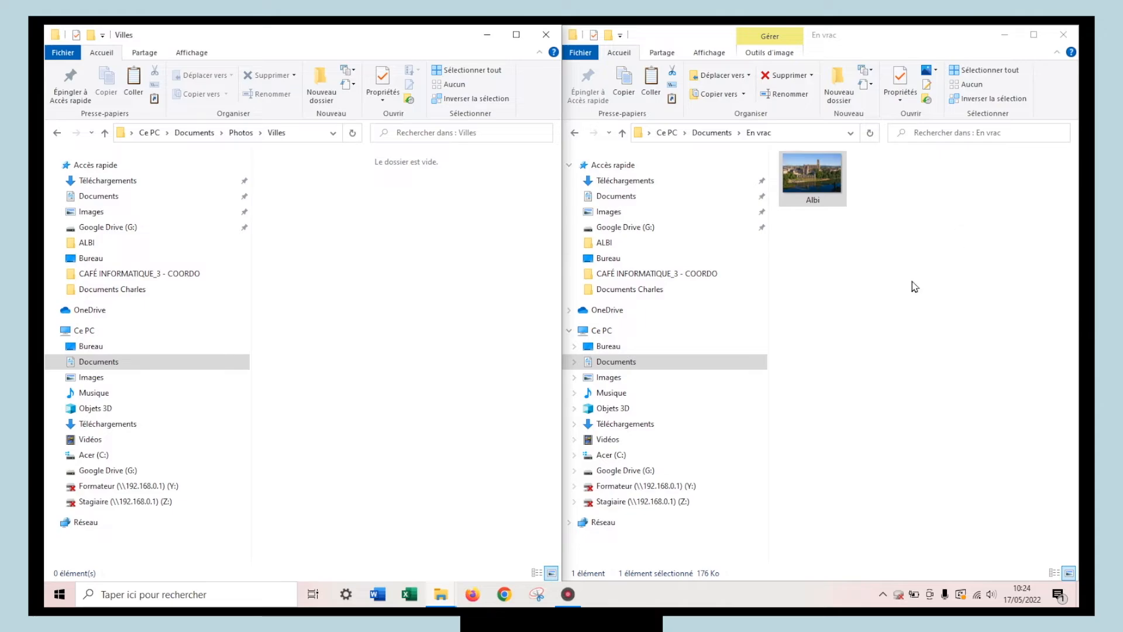
Cut the Albi picture from En vrac and paste it into the Villes folder
click(822, 186)
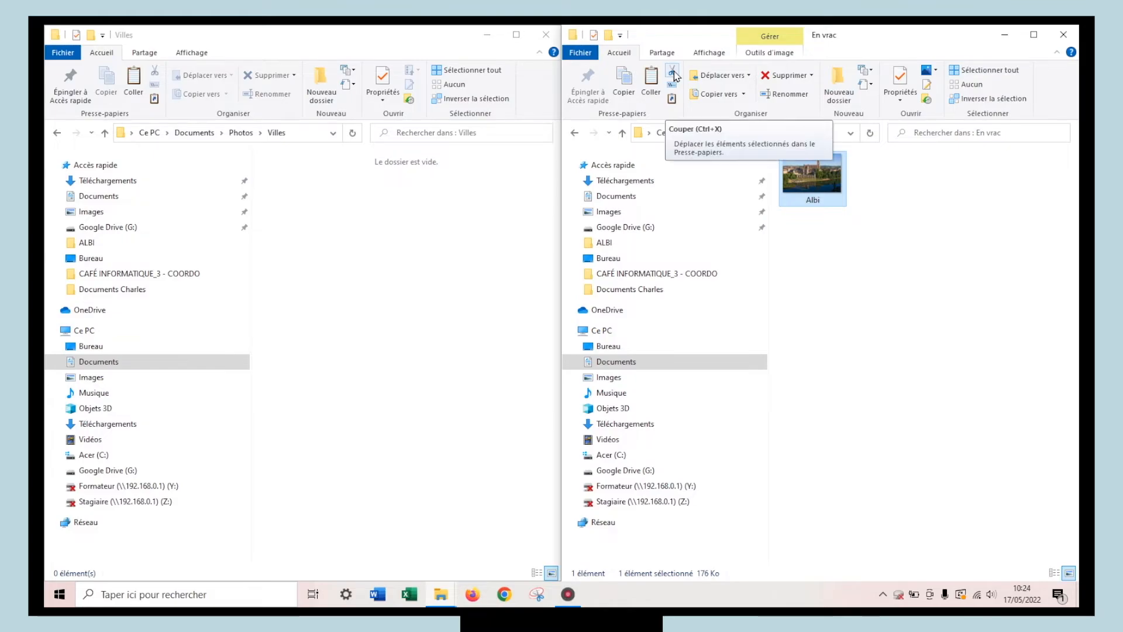
click(674, 74)
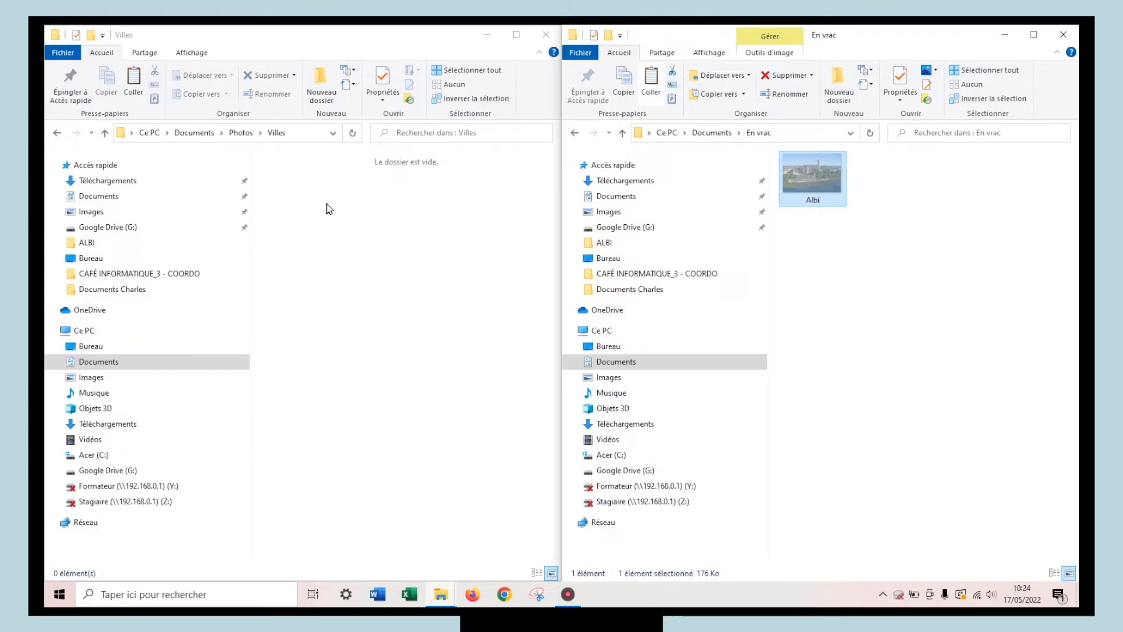
click(133, 86)
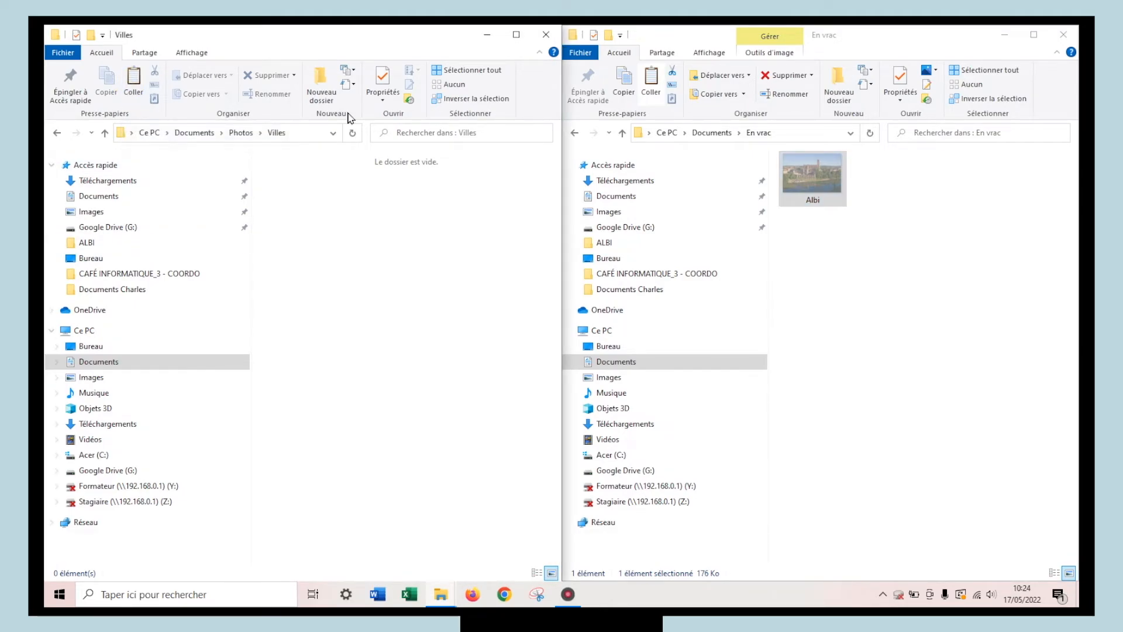
click(139, 89)
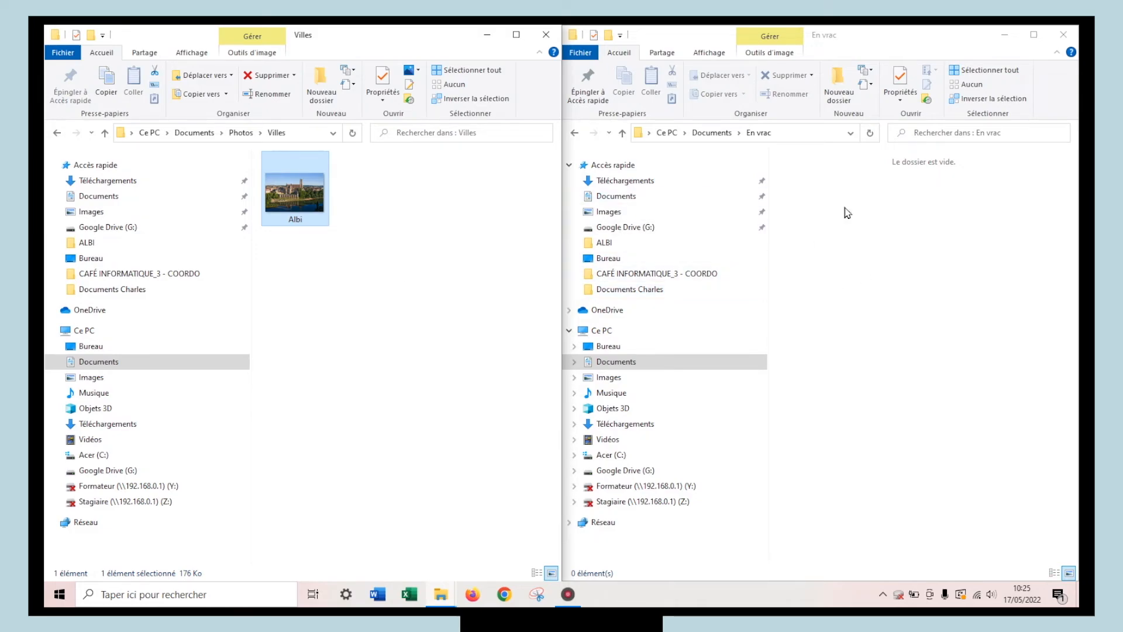
Close the En vrac window and the Villes window to return to the desktop
click(1063, 36)
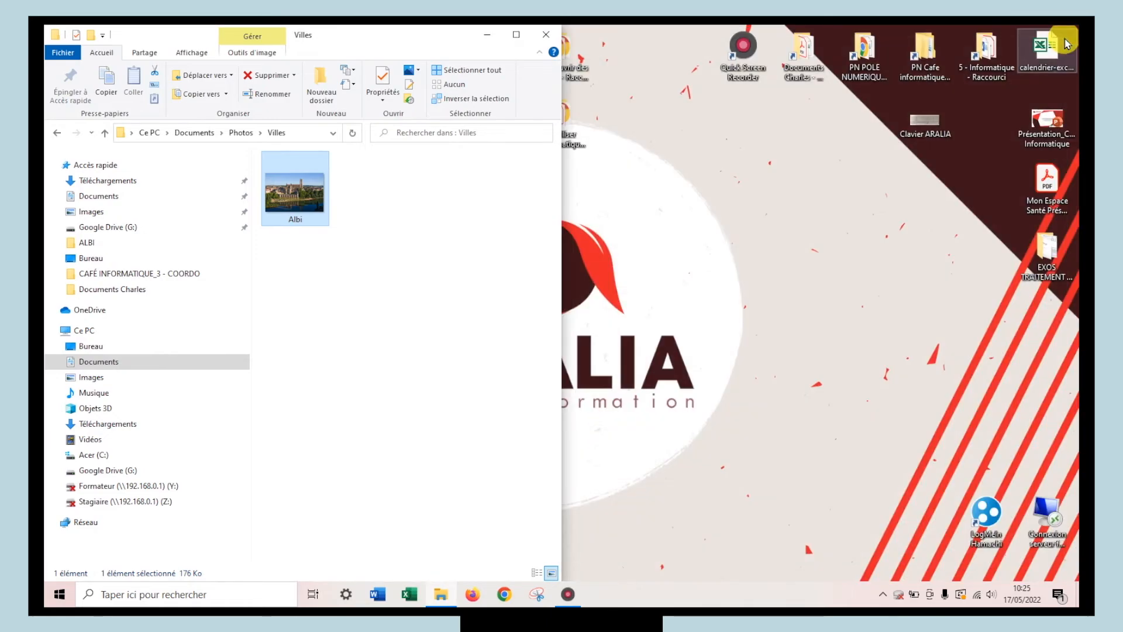
click(517, 35)
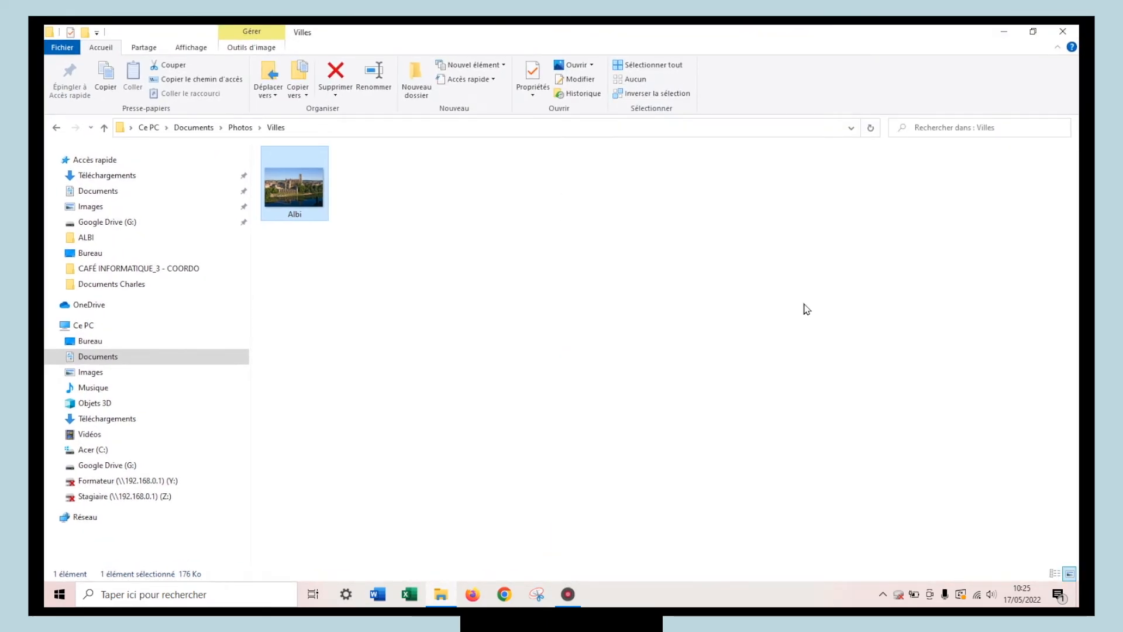
click(1033, 31)
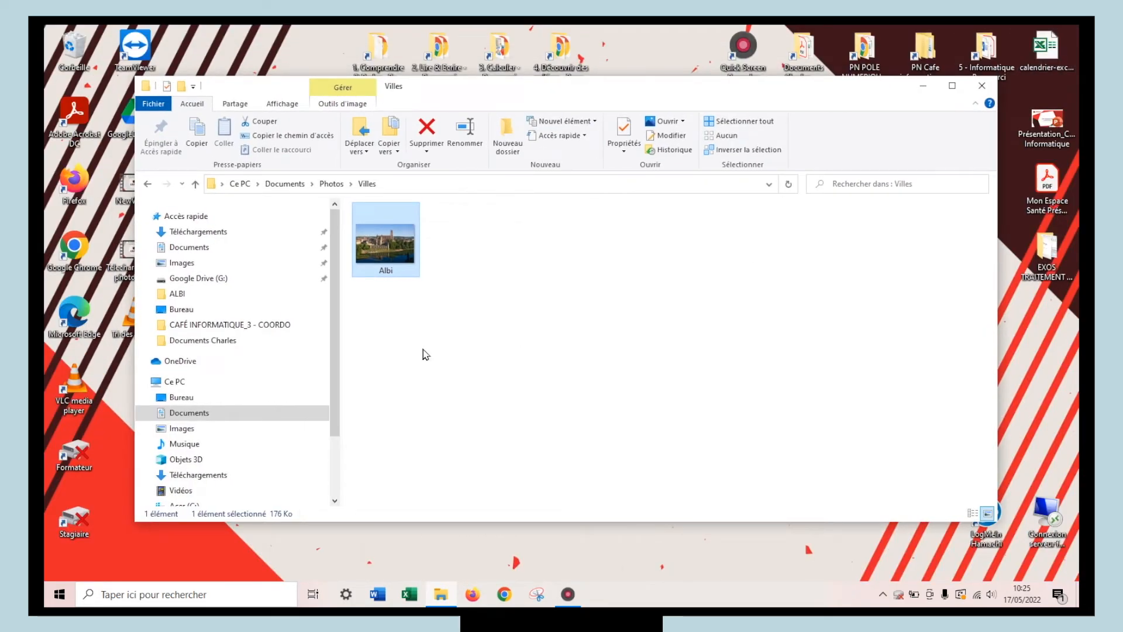
click(982, 85)
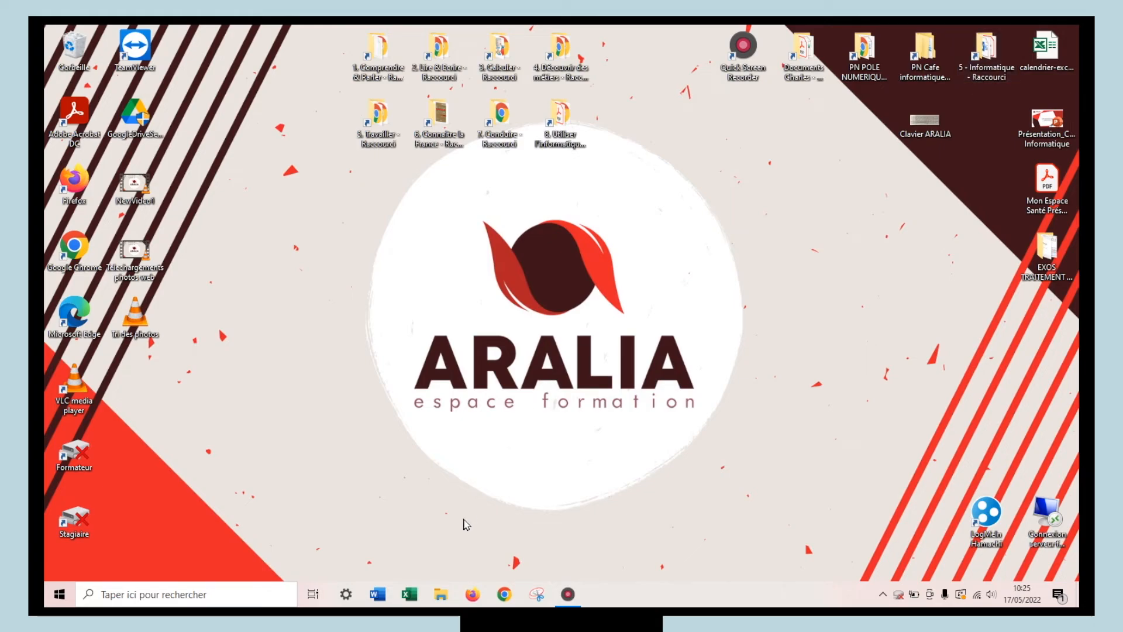
Open a new Explorer window on Documents and check the contents of the En vrac folder
click(441, 595)
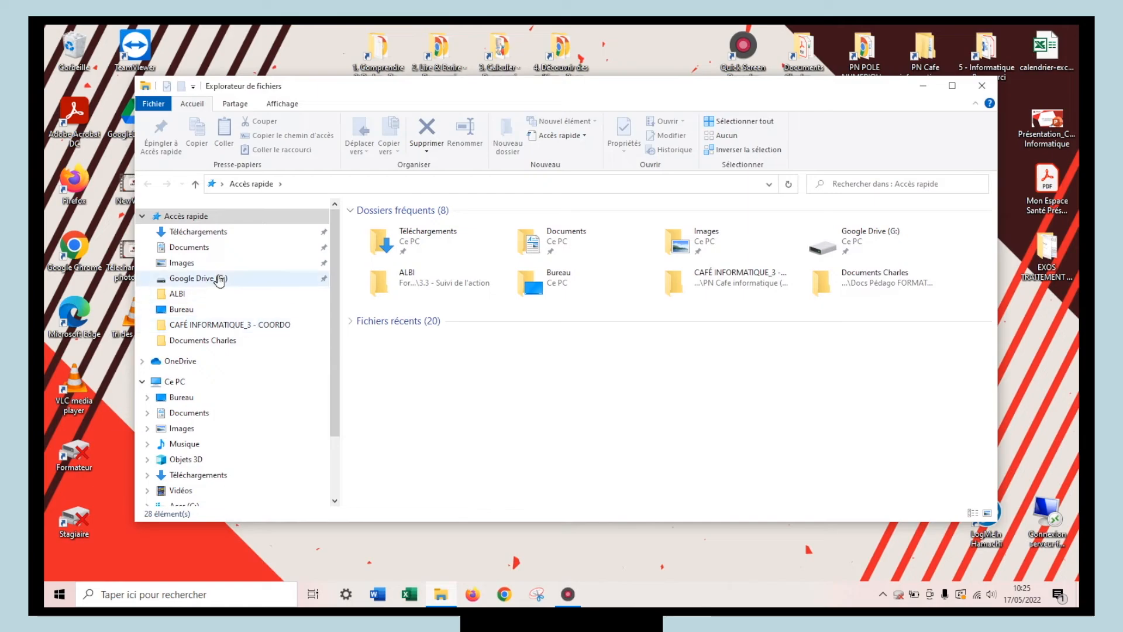
click(194, 249)
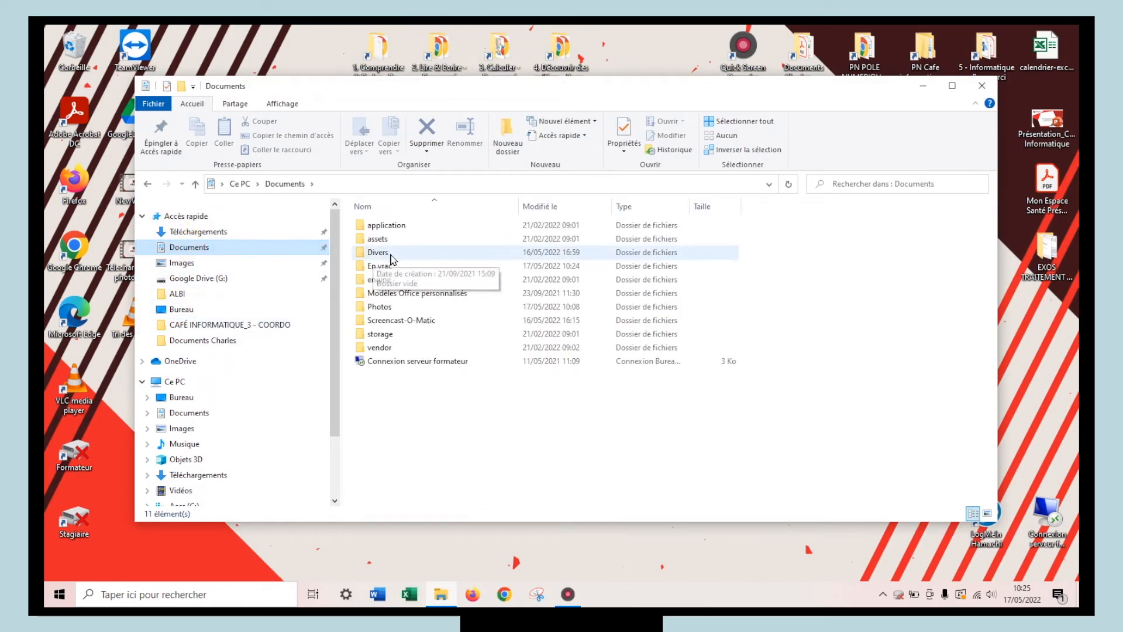
click(379, 267)
double_click(379, 268)
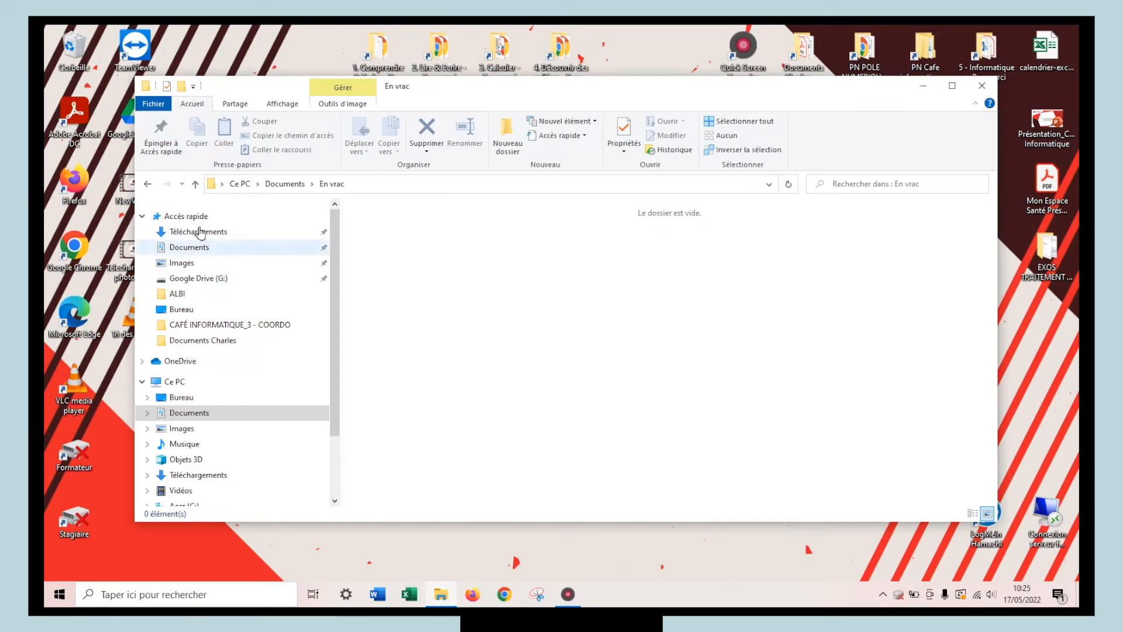
click(148, 184)
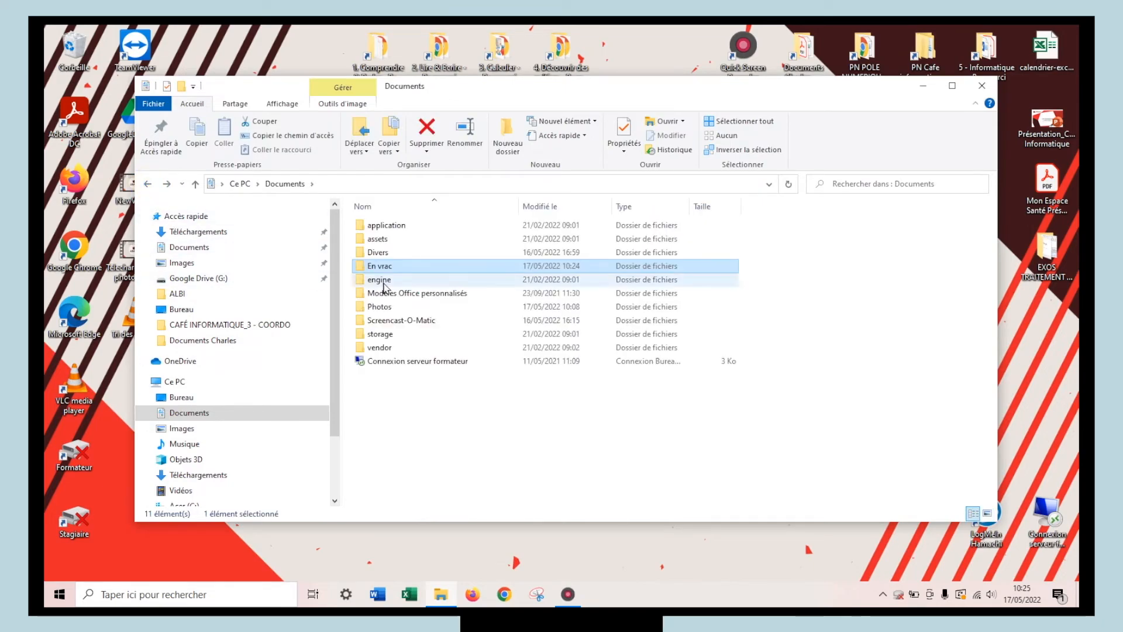
Check which pictures are in the Animaux and Plantes subfolders of Photos
double_click(378, 307)
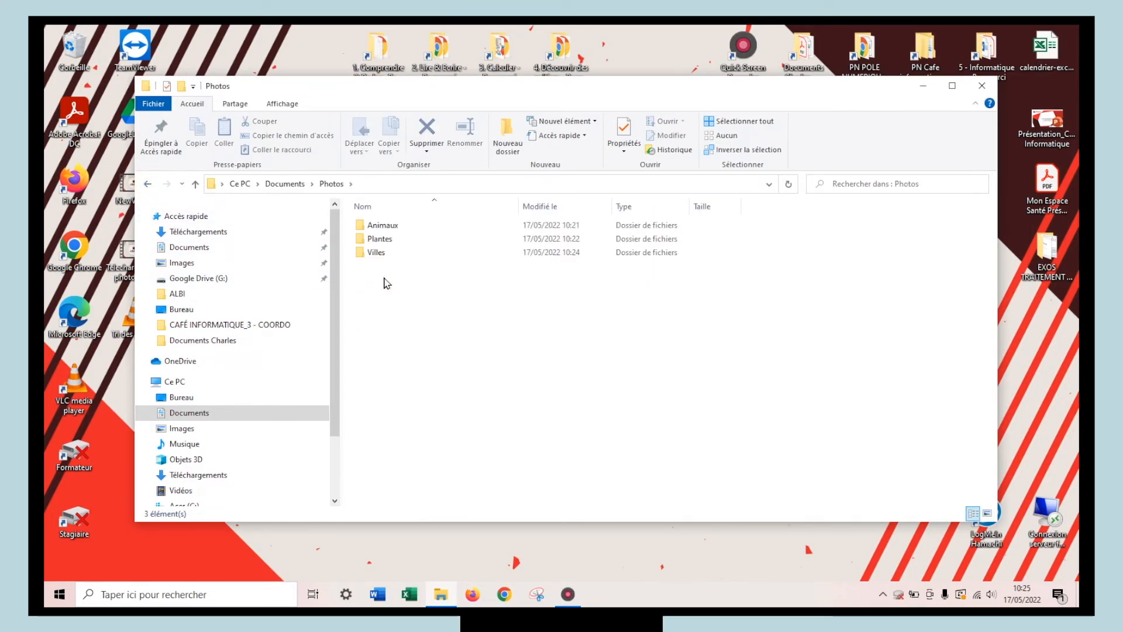
double_click(378, 226)
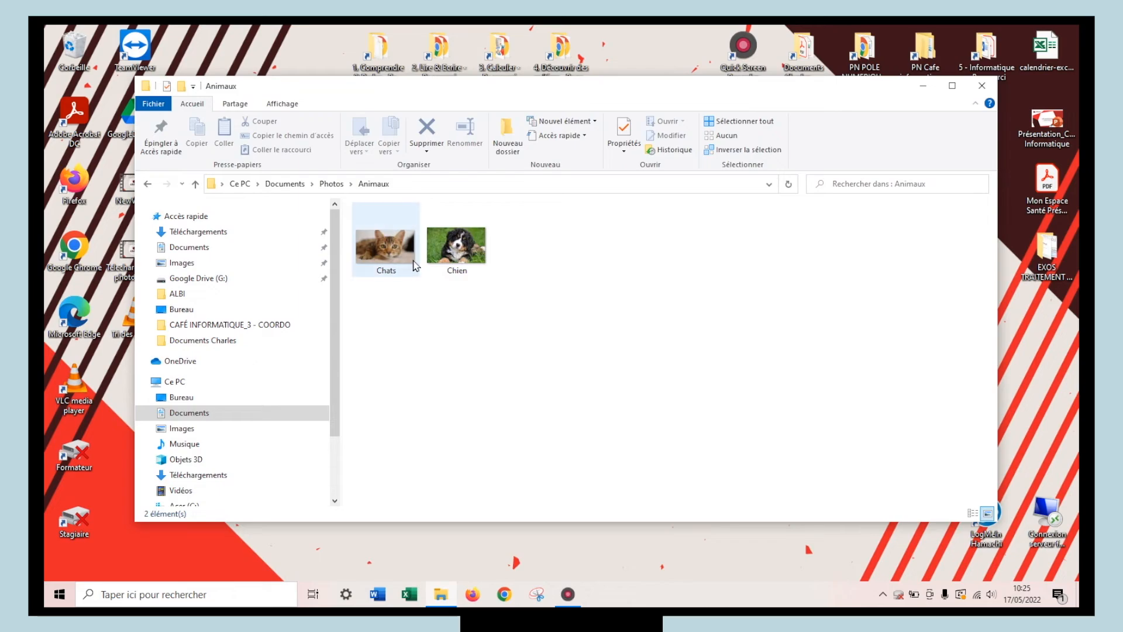
click(149, 184)
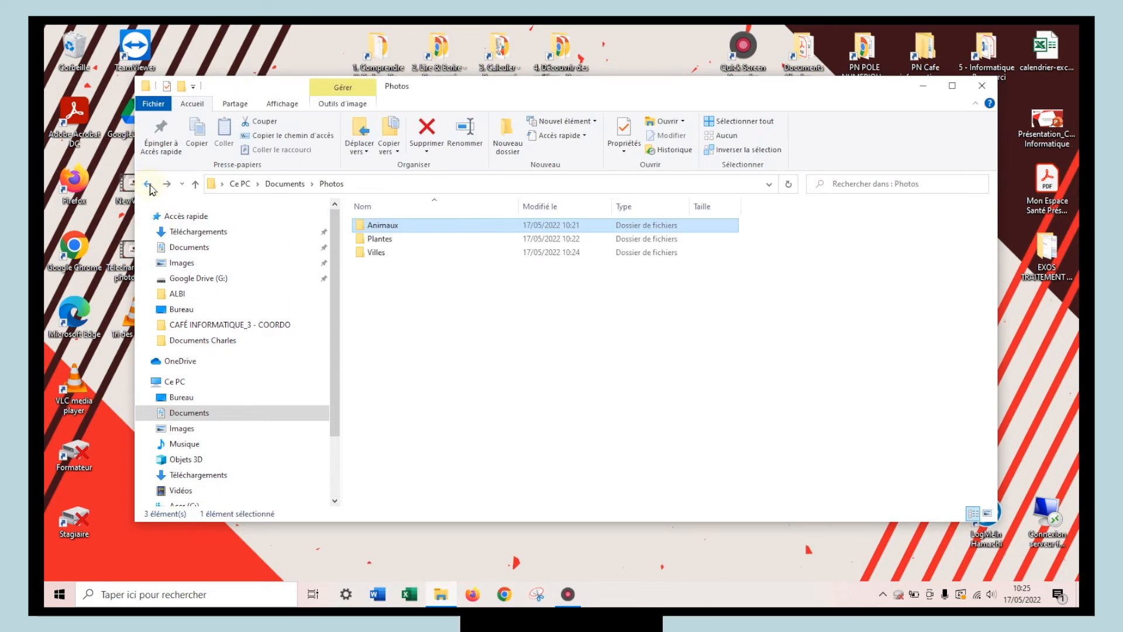
double_click(375, 240)
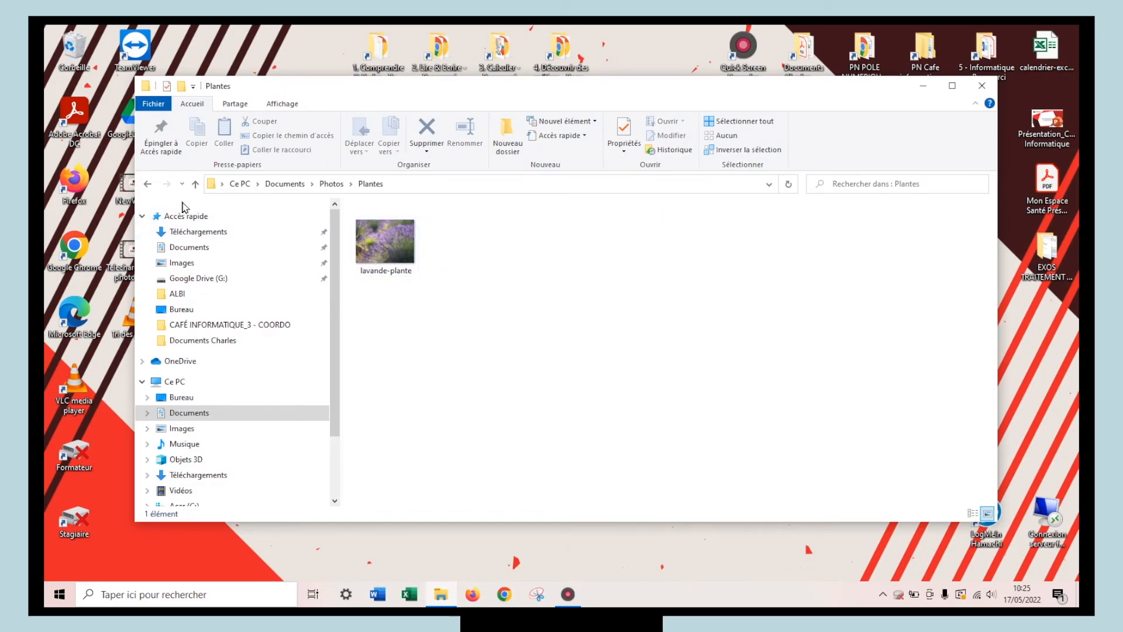
click(148, 184)
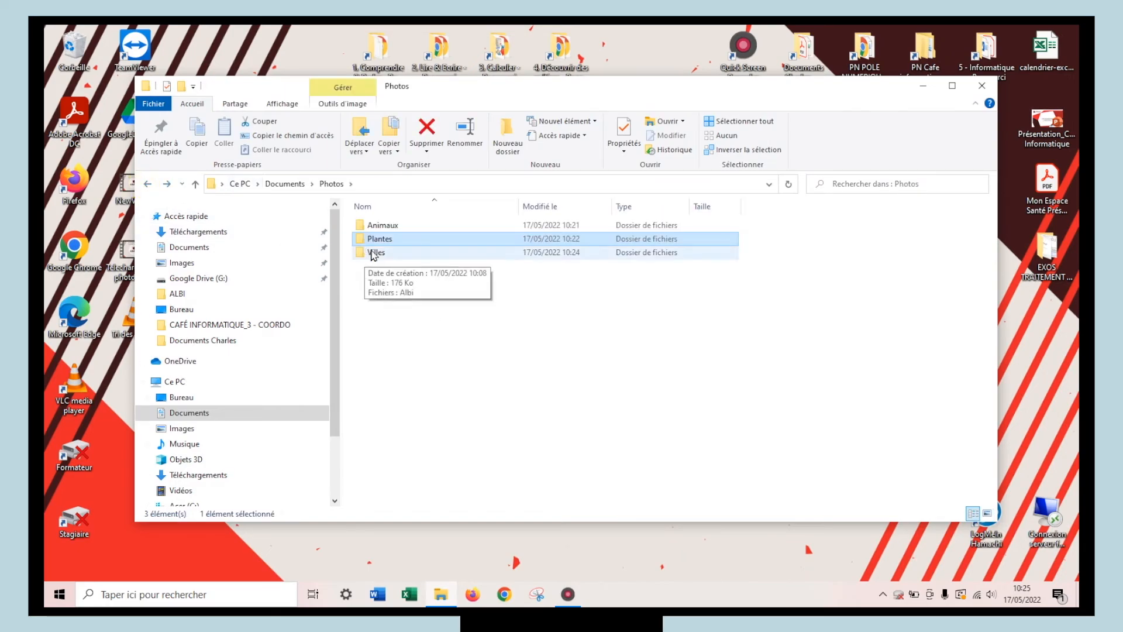
Open the Villes subfolder, view the Albi picture at full size and close the viewer
double_click(373, 252)
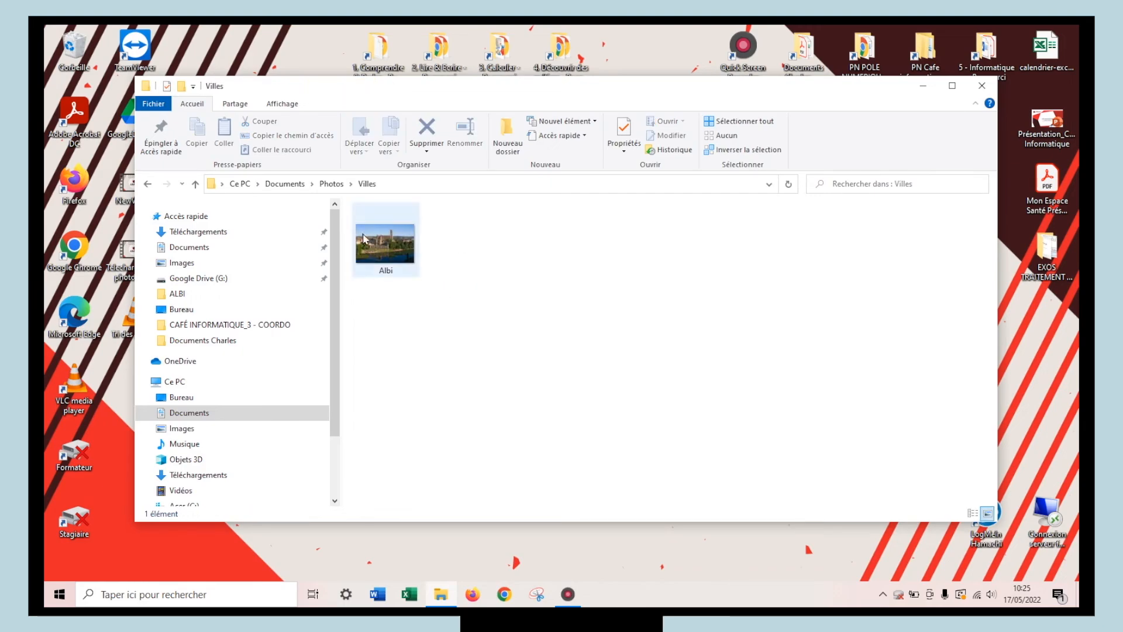
double_click(404, 244)
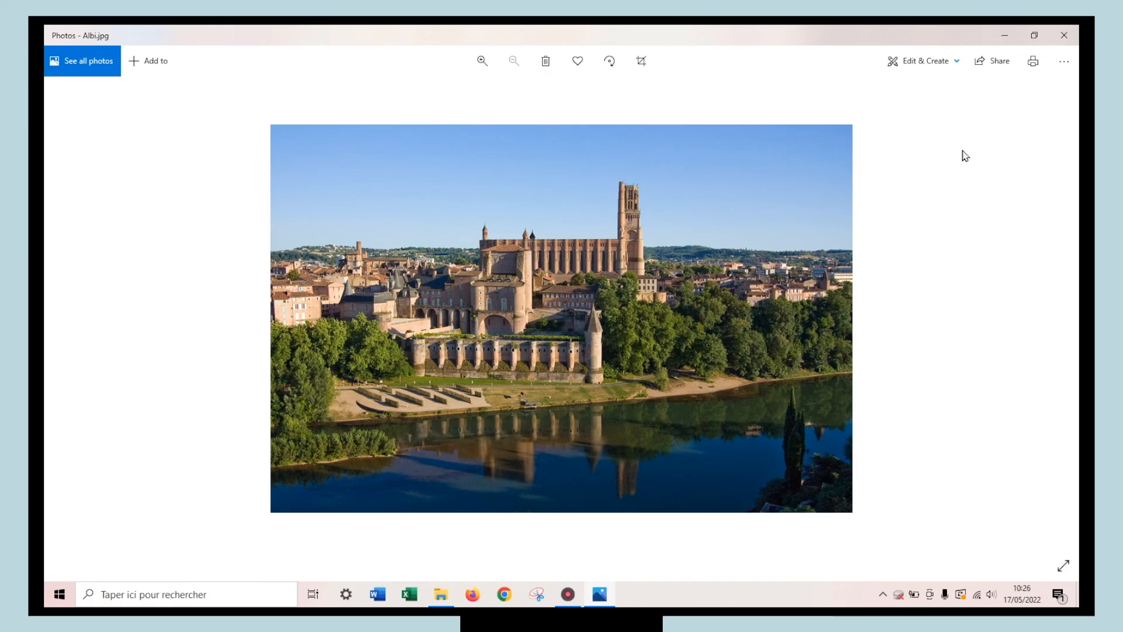
click(1063, 35)
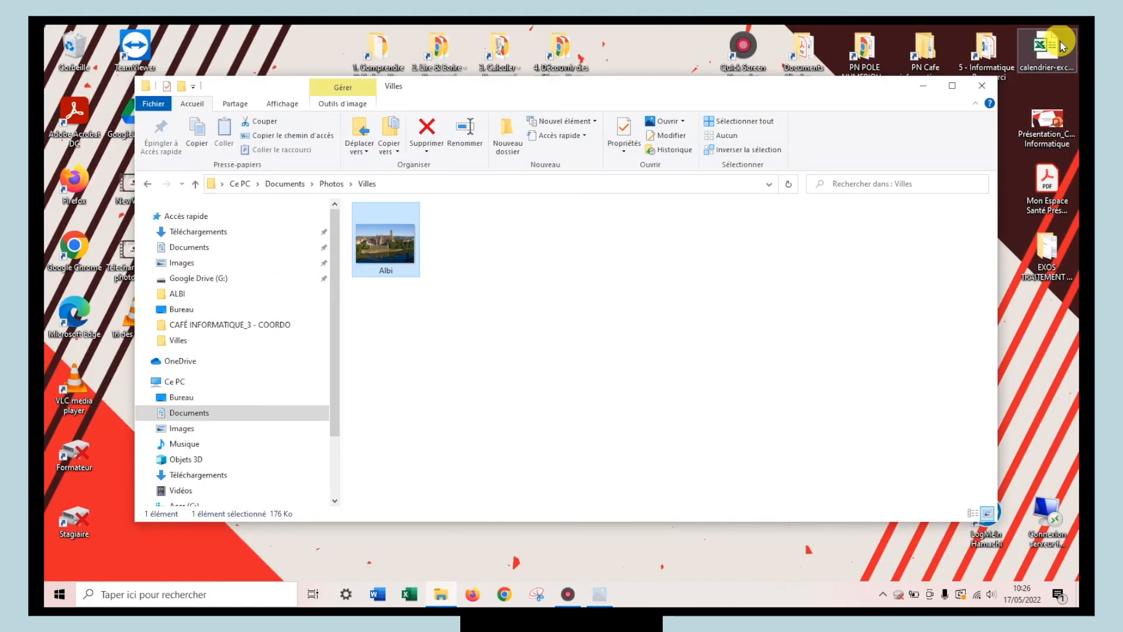